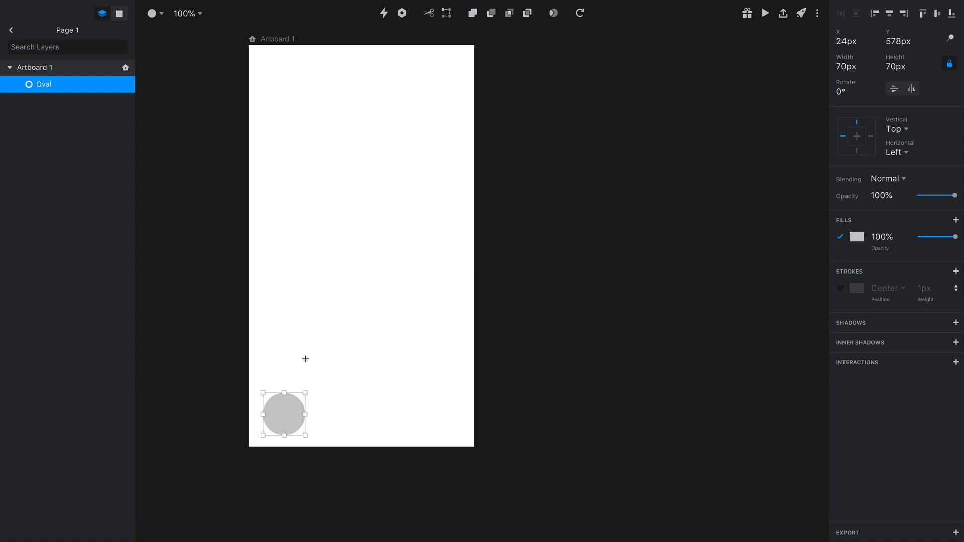
Arrange three 50 px circles around the large circle: one above it, one to its right and one diagonally between them
{"action": "key", "text": "shift"}
{"action": "left_click_drag", "start_coordinate": [283, 350], "coordinate": [316, 423]}
{"action": "key", "text": "alt+Right"}
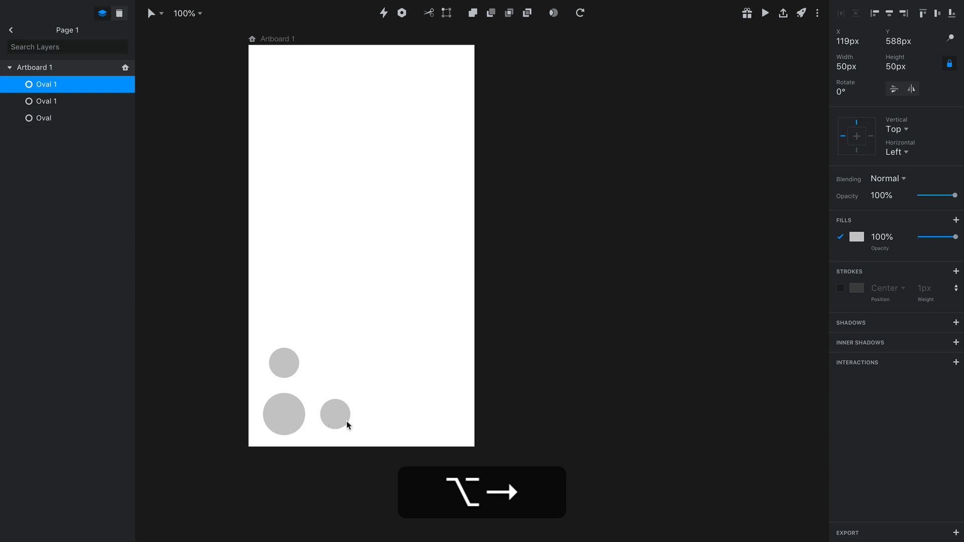
{"action": "left_click", "coordinate": [341, 395], "text": "alt"}
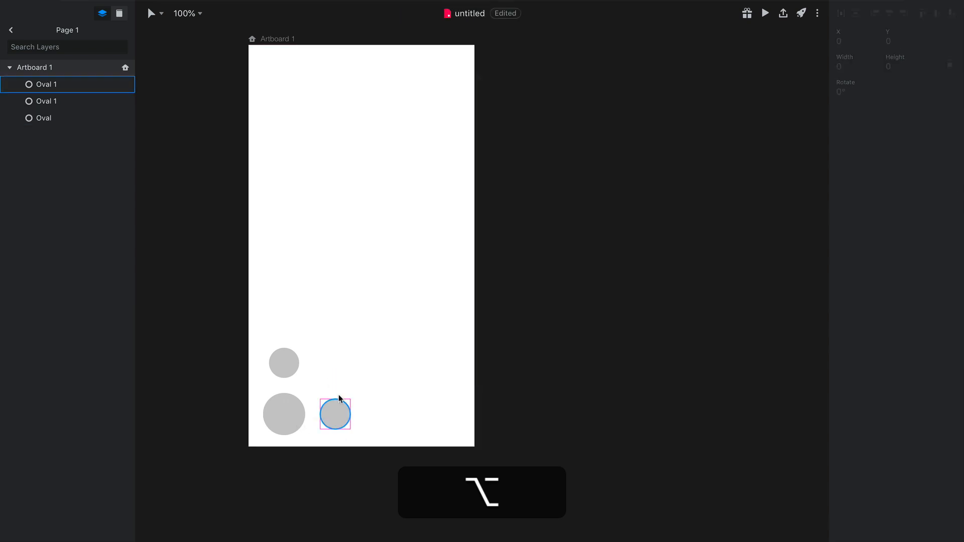
{"action": "left_click_drag", "start_coordinate": [344, 429], "coordinate": [331, 387]}
{"action": "left_click", "coordinate": [366, 342]}
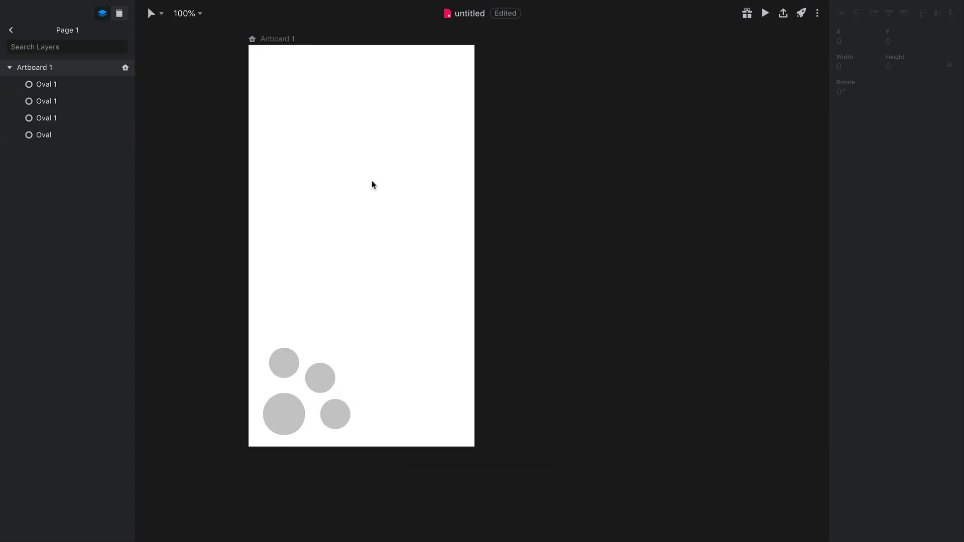
Add a fill to Artboard 1 and set its colour to black
{"action": "left_click", "coordinate": [279, 39]}
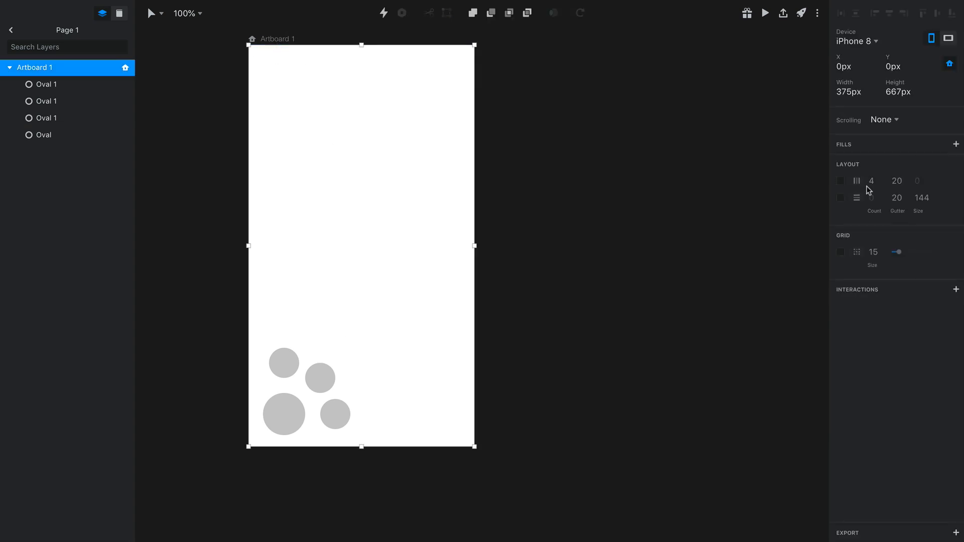
{"action": "left_click", "coordinate": [957, 145]}
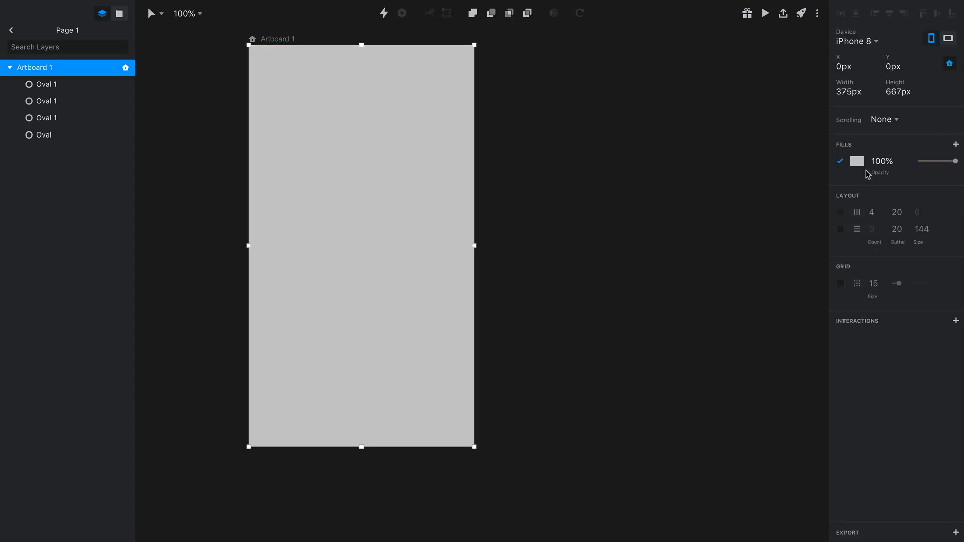
{"action": "left_click", "coordinate": [858, 162]}
{"action": "left_click_drag", "start_coordinate": [851, 231], "coordinate": [786, 332]}
{"action": "left_click", "coordinate": [330, 498]}
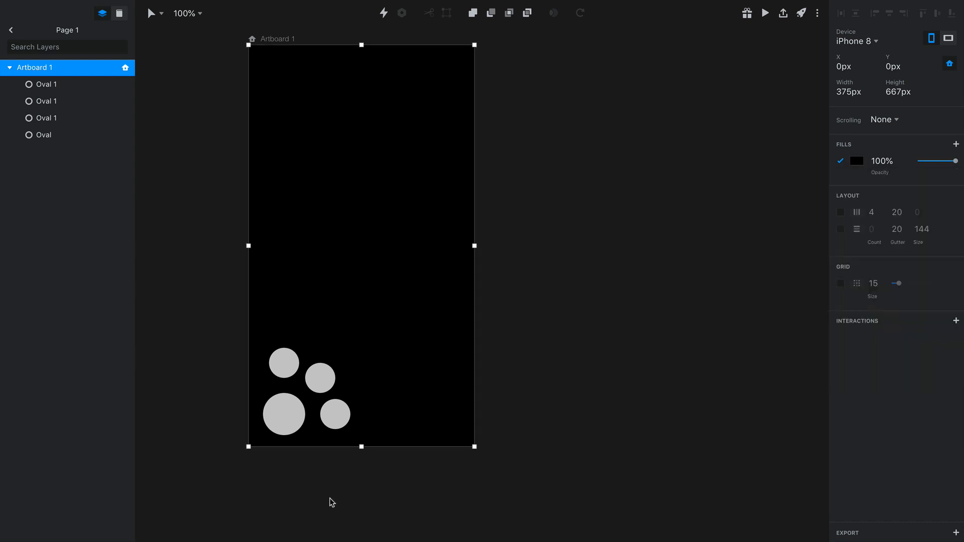
Fill the large circle with the pink global colour ff3366
{"action": "left_click", "coordinate": [291, 421]}
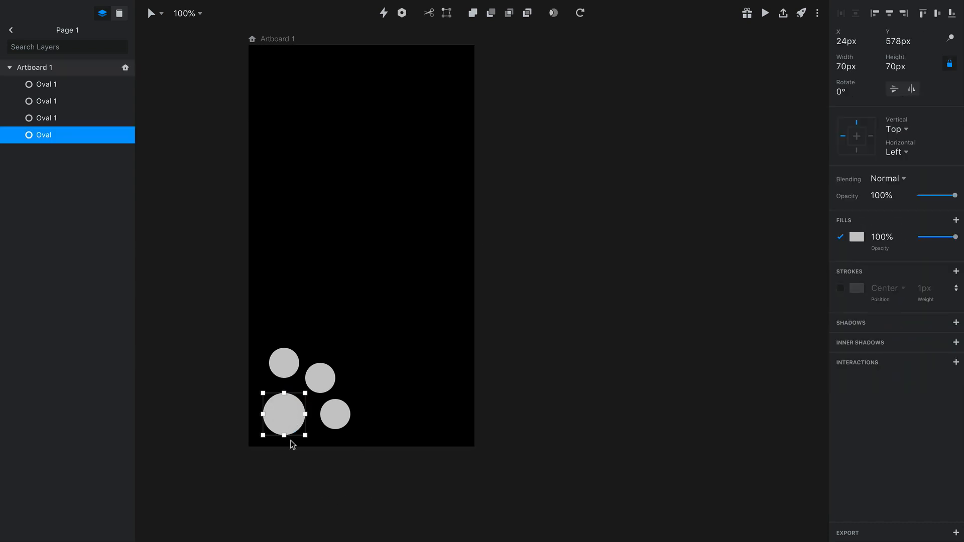
{"action": "left_click", "coordinate": [867, 246]}
{"action": "left_click", "coordinate": [885, 445]}
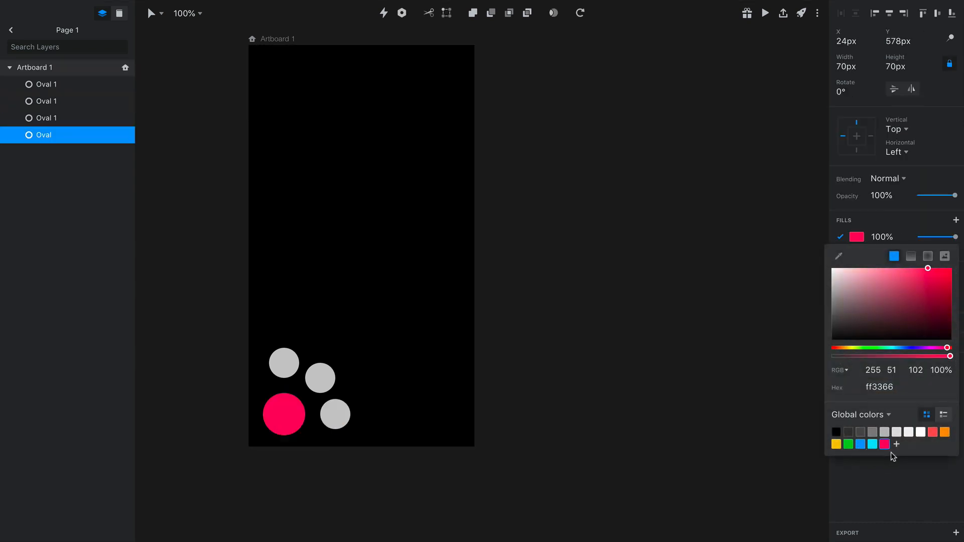
{"action": "left_click", "coordinate": [389, 393]}
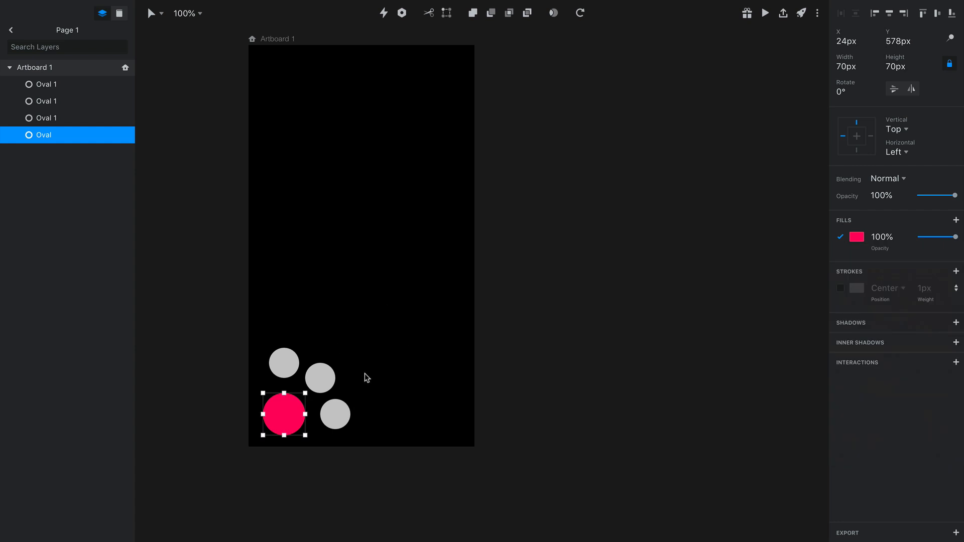
Fill the three small circles together with the pink global colour ff3366 at 30% opacity
{"action": "left_click", "coordinate": [295, 373]}
{"action": "left_click", "coordinate": [320, 378], "text": "shift"}
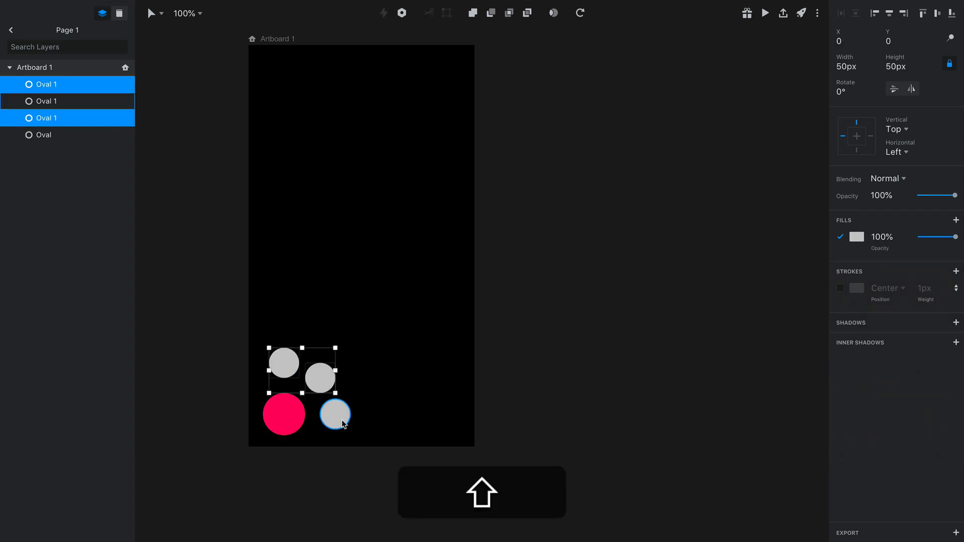
{"action": "left_click", "coordinate": [335, 414], "text": "shift"}
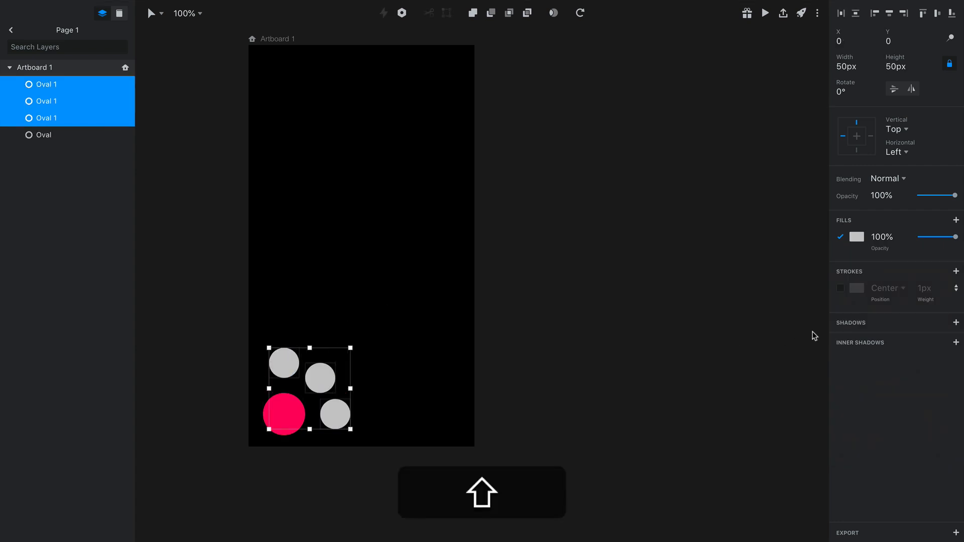
{"action": "left_click", "coordinate": [862, 241]}
{"action": "left_click", "coordinate": [888, 447]}
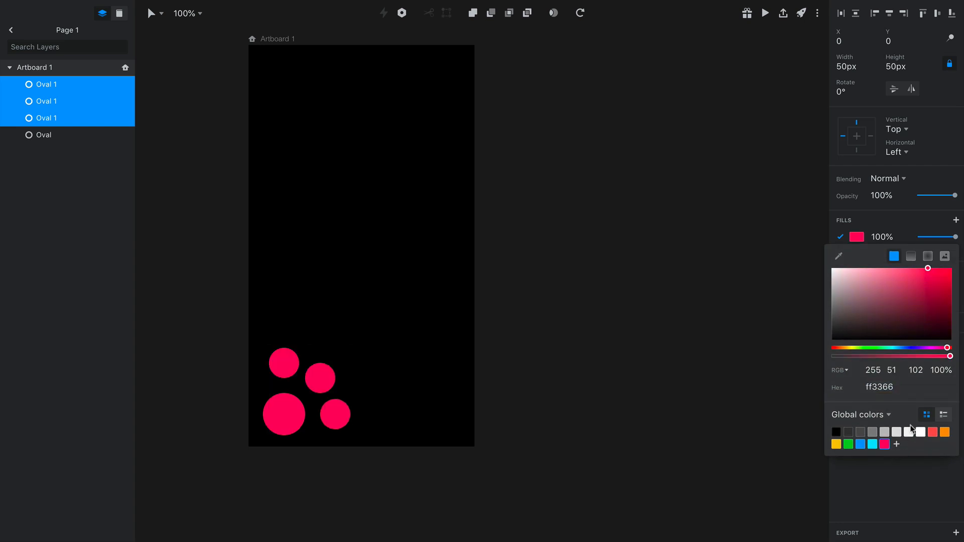
{"action": "left_click_drag", "start_coordinate": [939, 356], "coordinate": [868, 356]}
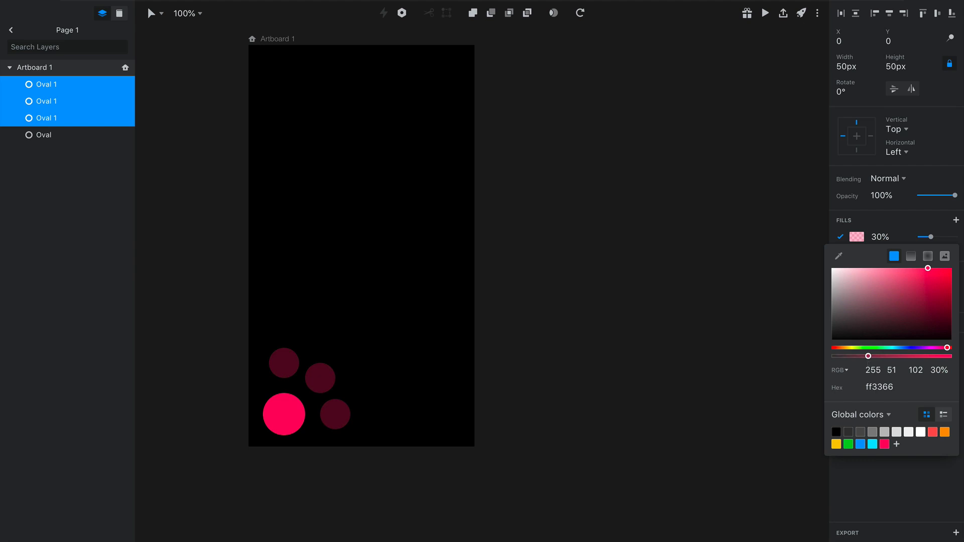
{"action": "left_click", "coordinate": [366, 405]}
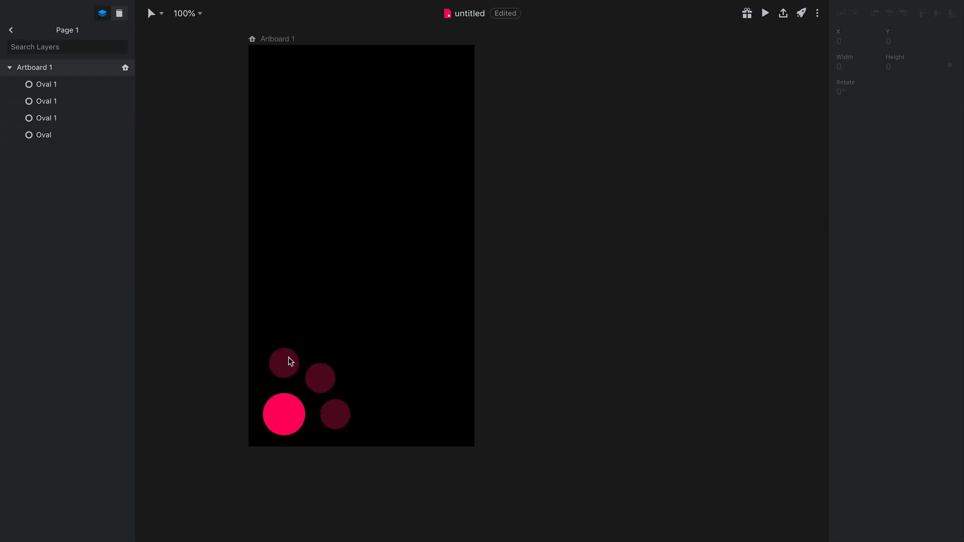
Switch to Icons8, search for "plus" and add the thin plain plus icon to the artboard
{"action": "key", "text": "super"}
{"action": "key", "text": "super+Tab"}
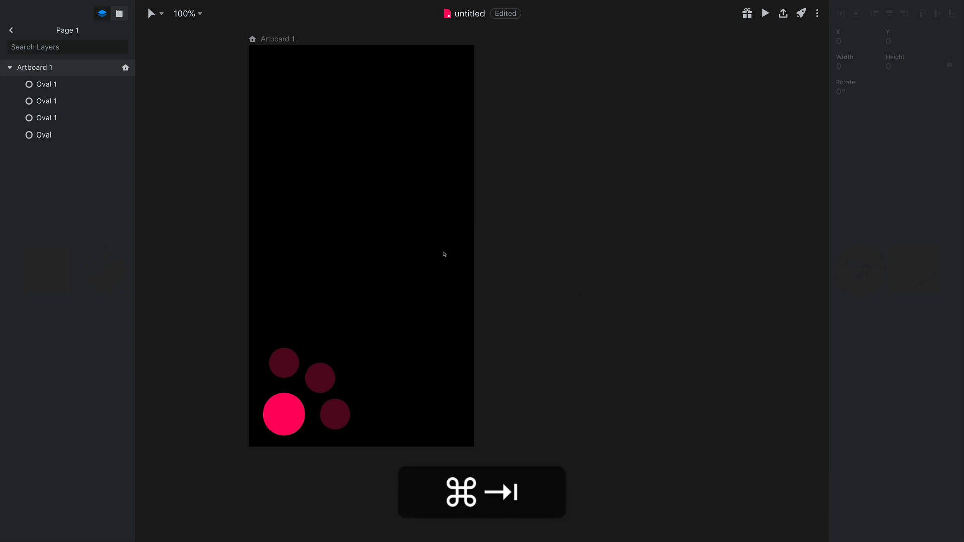
{"action": "key", "text": "alt"}
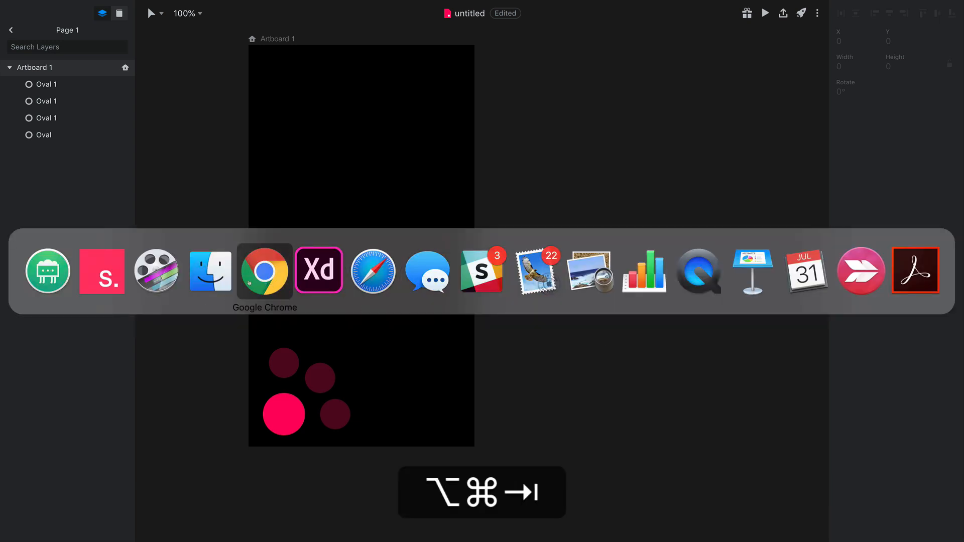
{"action": "left_click", "coordinate": [58, 280]}
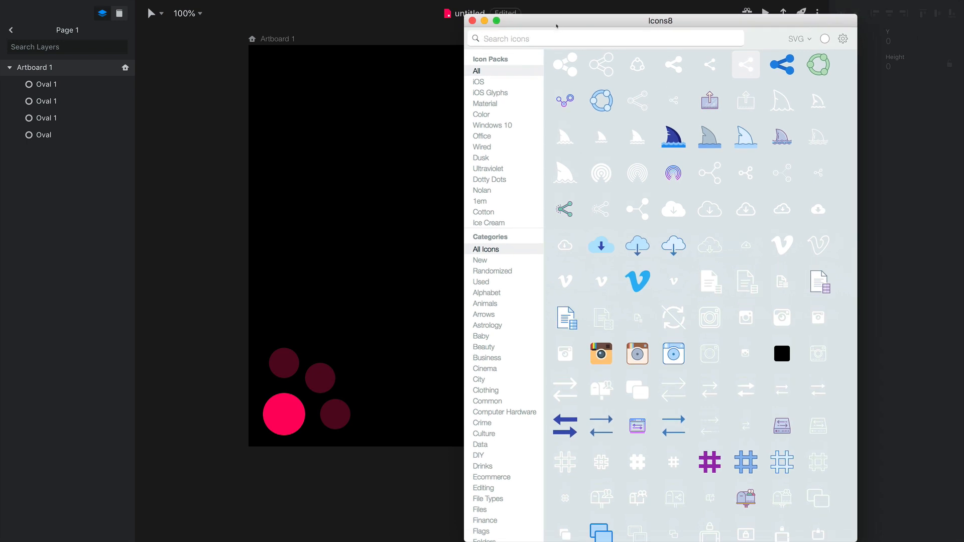
{"action": "type", "text": "plus"}
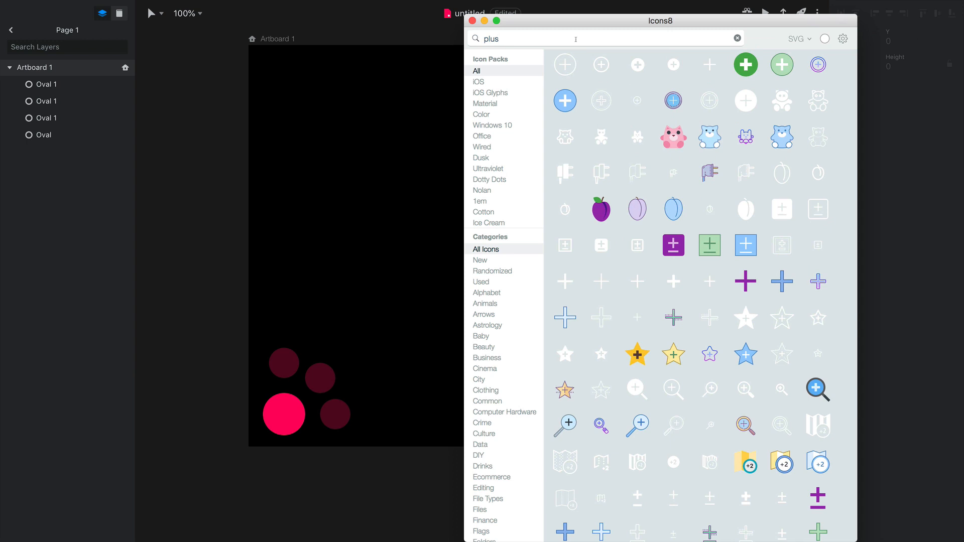
{"action": "left_click_drag", "start_coordinate": [709, 64], "coordinate": [697, 74]}
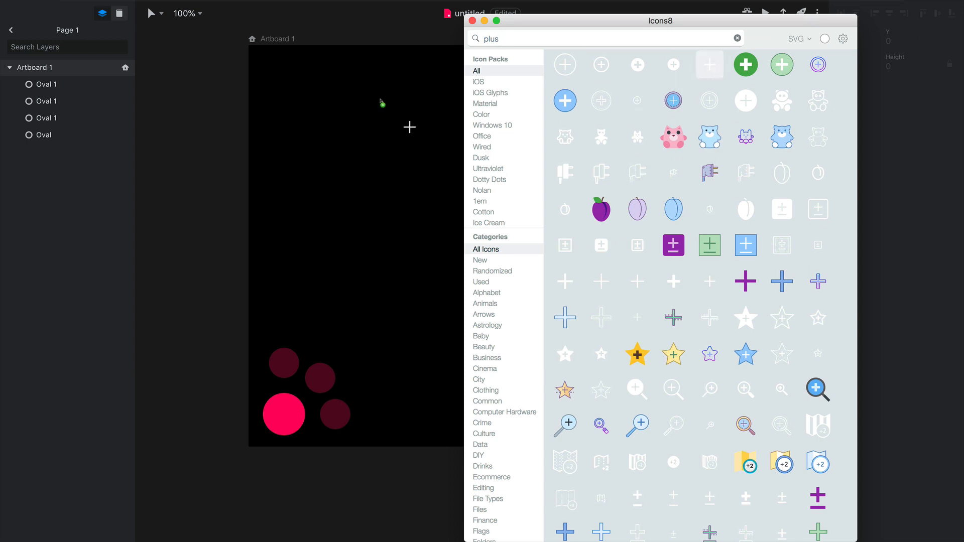
{"action": "left_click_drag", "start_coordinate": [381, 100], "coordinate": [352, 170]}
Search Icons8 for "heart" and "pin", adding the first solid icon of each search to the artboard
{"action": "type", "text": "heart"}
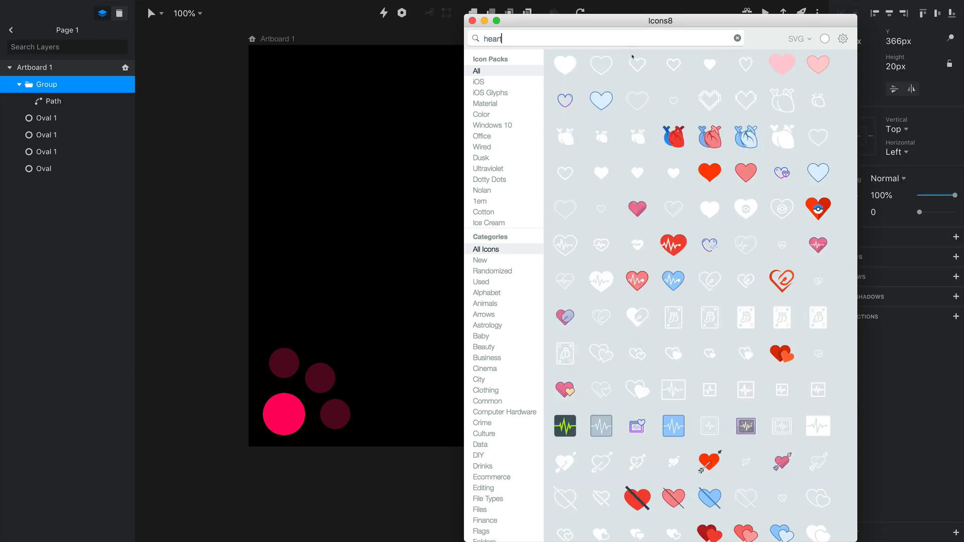
{"action": "left_click_drag", "start_coordinate": [569, 68], "coordinate": [332, 168]}
{"action": "left_click", "coordinate": [531, 37]}
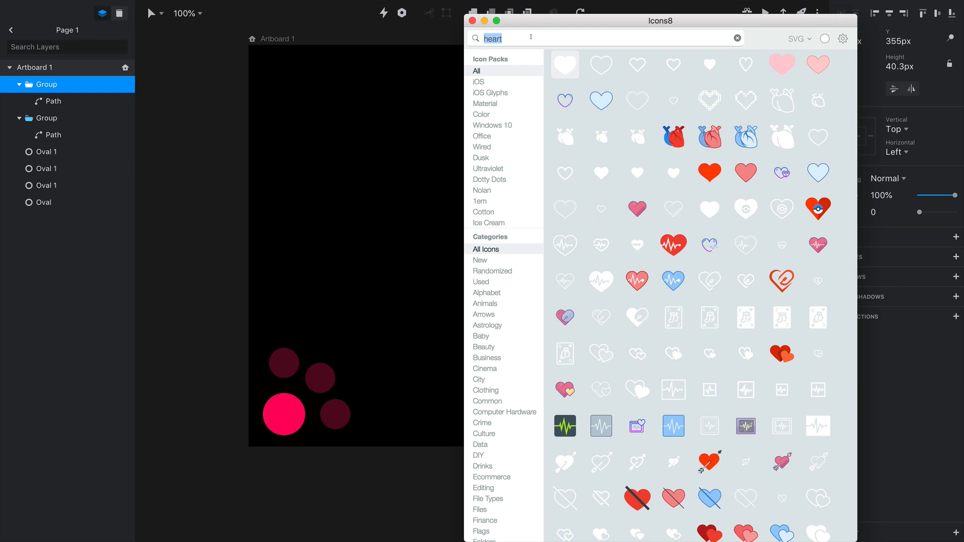
{"action": "type", "text": "pin"}
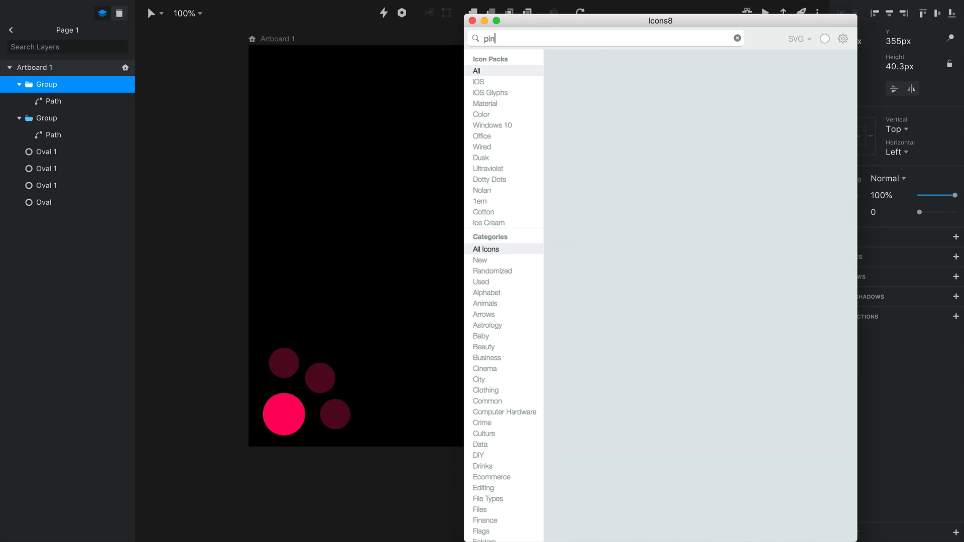
{"action": "left_click_drag", "start_coordinate": [565, 64], "coordinate": [391, 127]}
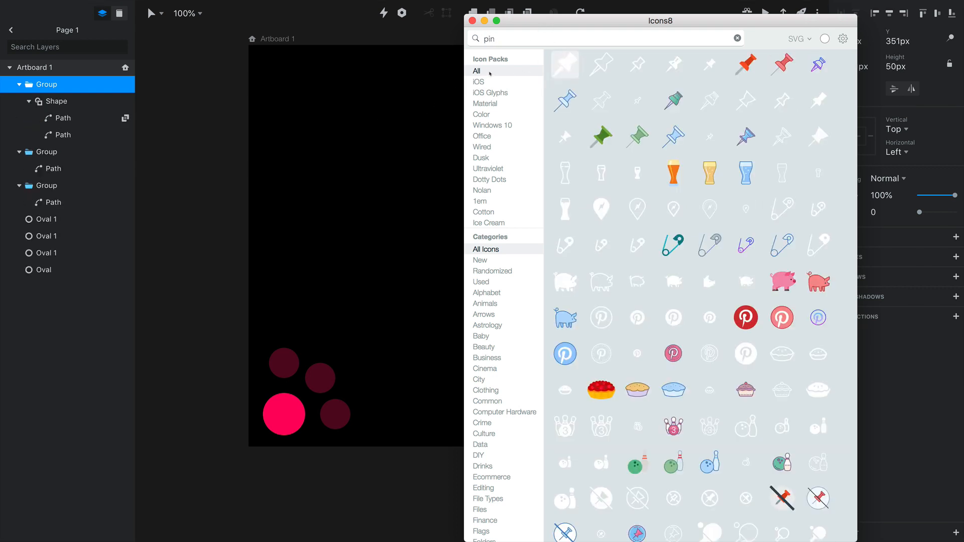
Search Icons8 for "share", add the small three-node share icon to the artboard and return to the design
{"action": "left_click", "coordinate": [511, 42]}
{"action": "type", "text": "share"}
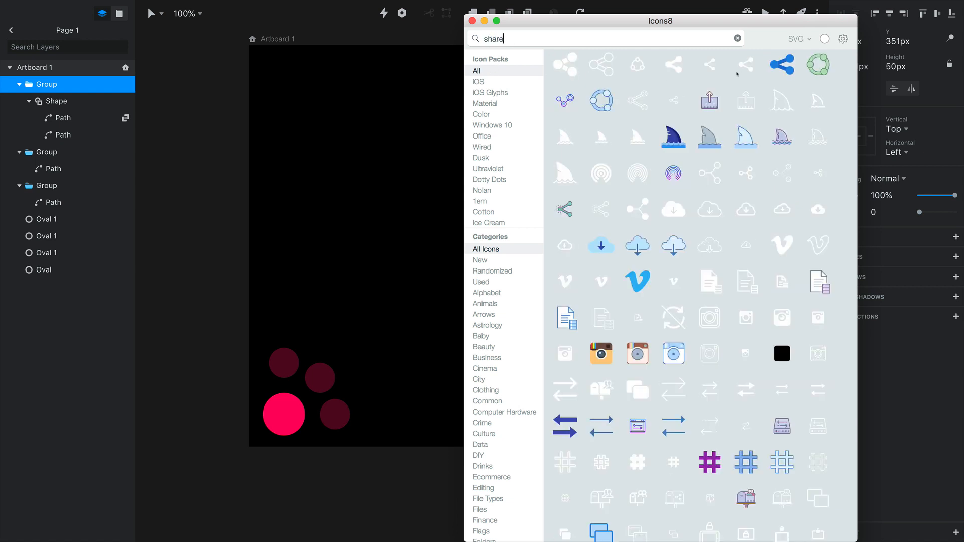
{"action": "left_click_drag", "start_coordinate": [709, 66], "coordinate": [402, 173]}
{"action": "left_click", "coordinate": [360, 237]}
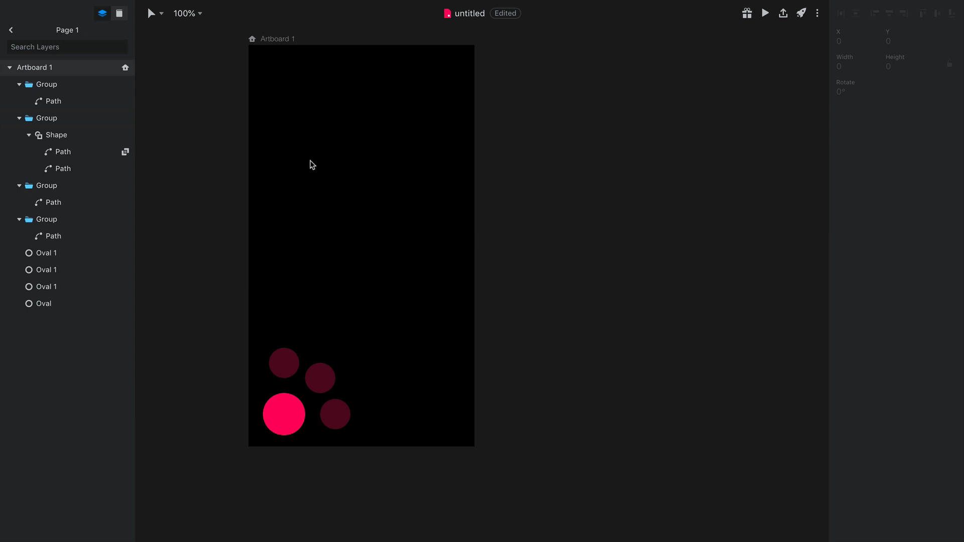
Select the four imported icon groups and ungroup them
{"action": "left_click_drag", "start_coordinate": [613, 102], "coordinate": [408, 368]}
{"action": "left_click_drag", "start_coordinate": [486, 280], "coordinate": [366, 206]}
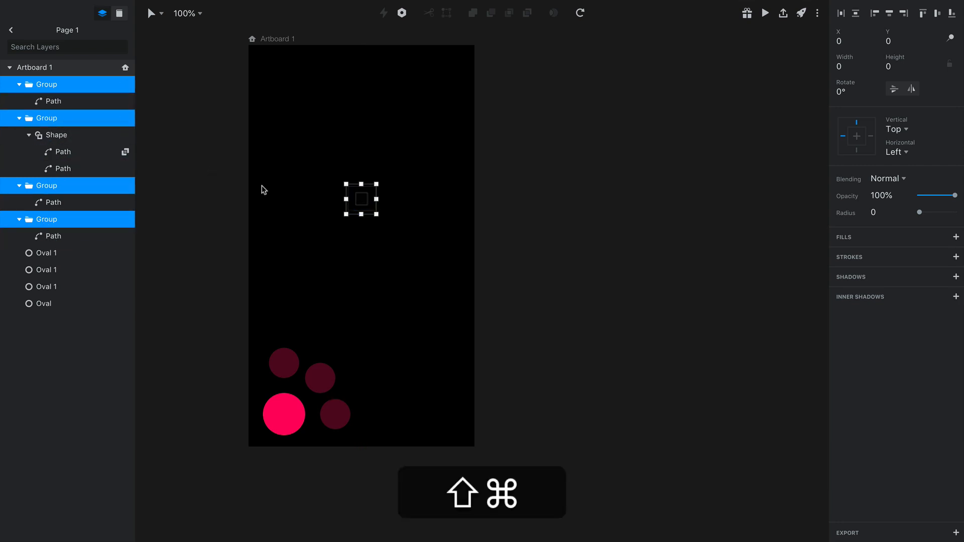
{"action": "key", "text": "shift+super+g"}
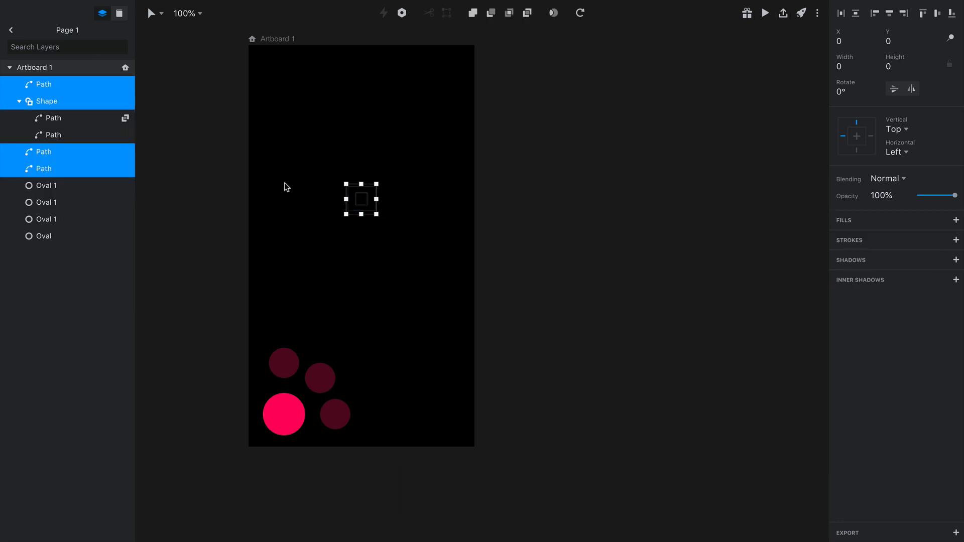
Add a white fill to all four ungrouped icons at once
{"action": "left_click", "coordinate": [956, 220]}
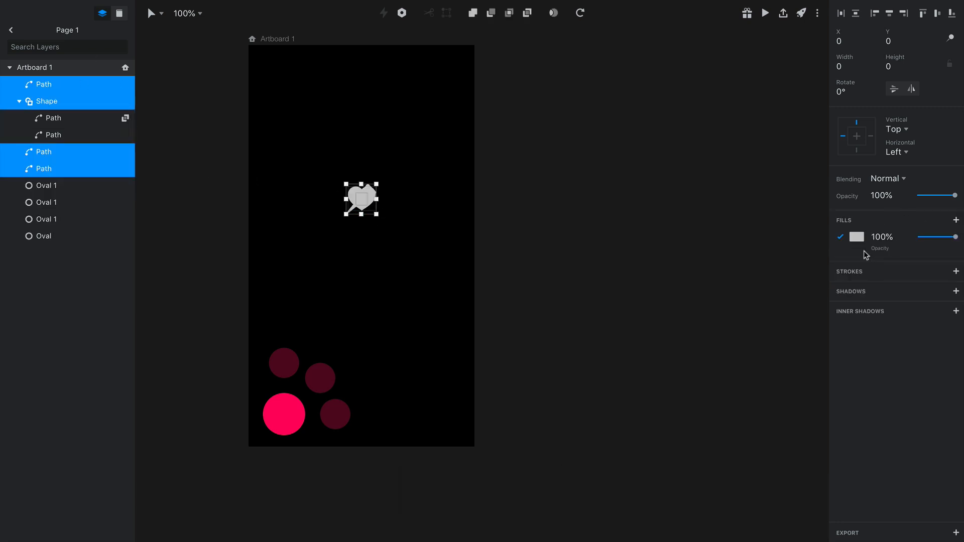
{"action": "left_click", "coordinate": [858, 238]}
{"action": "left_click_drag", "start_coordinate": [848, 285], "coordinate": [432, 265]}
{"action": "left_click", "coordinate": [380, 260]}
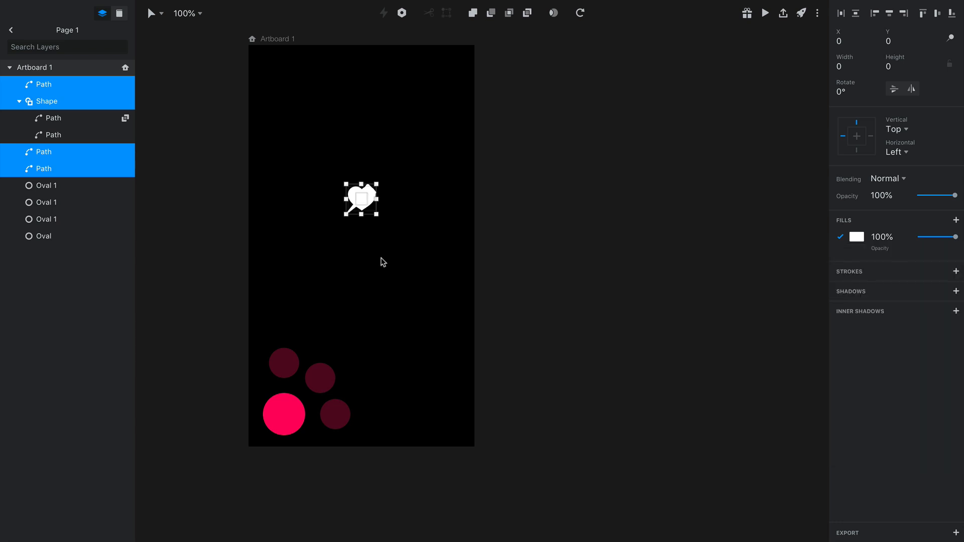
{"action": "left_click", "coordinate": [350, 256]}
Move the share icon out of the icon stack and, with its proportions locked, set its height to 24 px
{"action": "left_click_drag", "start_coordinate": [371, 209], "coordinate": [409, 267]}
{"action": "left_click", "coordinate": [411, 263]}
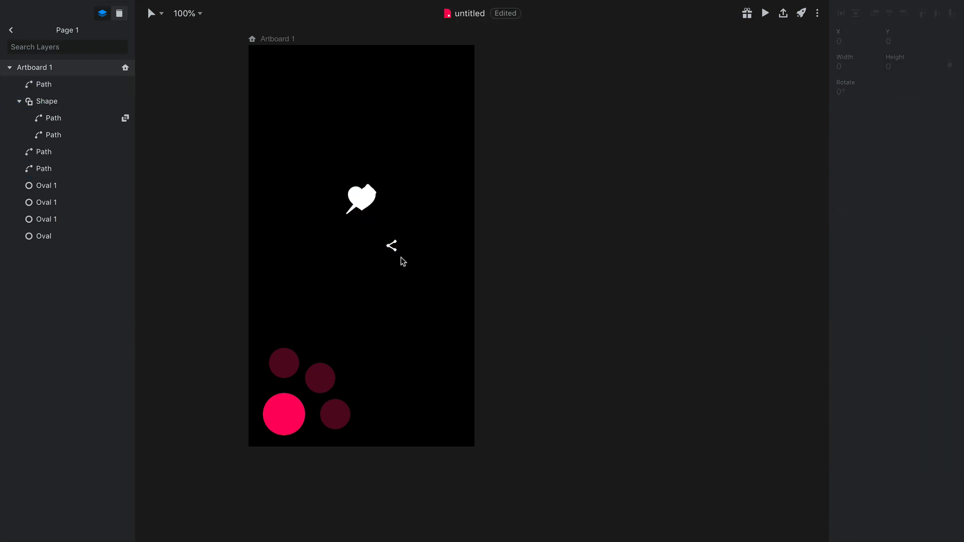
{"action": "left_click", "coordinate": [392, 245]}
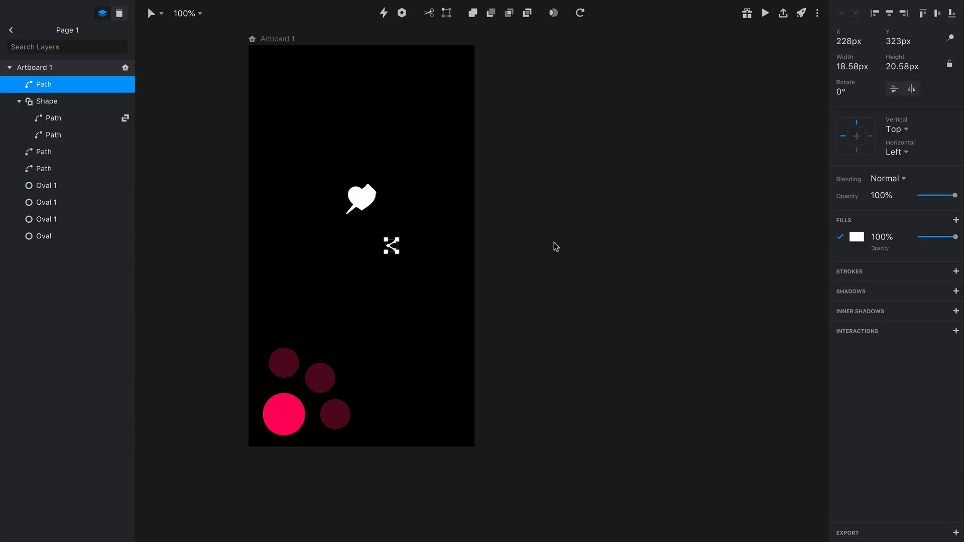
{"action": "left_click", "coordinate": [950, 64]}
{"action": "left_click", "coordinate": [852, 66]}
{"action": "key", "text": "Tab"}
{"action": "key", "text": "super+a"}
{"action": "type", "text": "24"}
{"action": "key", "text": "Return"}
Move the pin icon to the right of the heart and, with its proportions locked, set its width to 24 px
{"action": "left_click_drag", "start_coordinate": [362, 215], "coordinate": [431, 205]}
{"action": "left_click", "coordinate": [949, 63]}
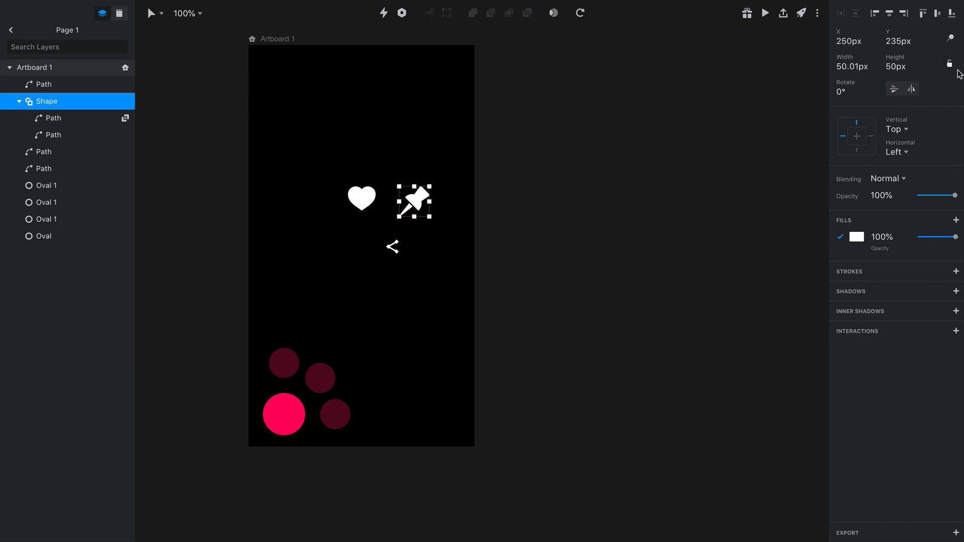
{"action": "left_click", "coordinate": [857, 67]}
{"action": "key", "text": "ctrl+a"}
{"action": "type", "text": "24"}
{"action": "key", "text": "Return"}
Set the heart icon's width to 24 px with locked proportions and move it above the plus icon
{"action": "left_click", "coordinate": [368, 201]}
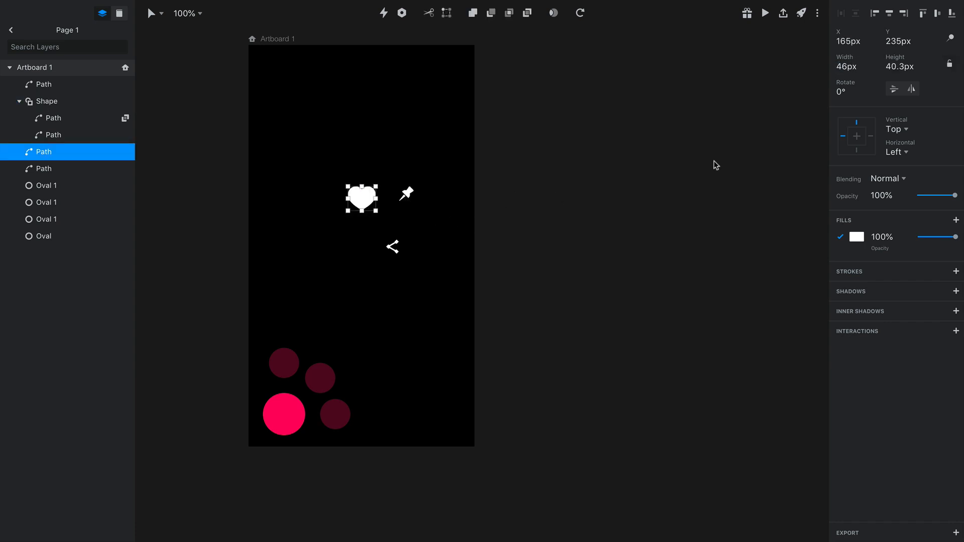
{"action": "left_click", "coordinate": [949, 64]}
{"action": "left_click", "coordinate": [853, 67]}
{"action": "type", "text": "24"}
{"action": "key", "text": "Return"}
{"action": "left_click", "coordinate": [303, 189]}
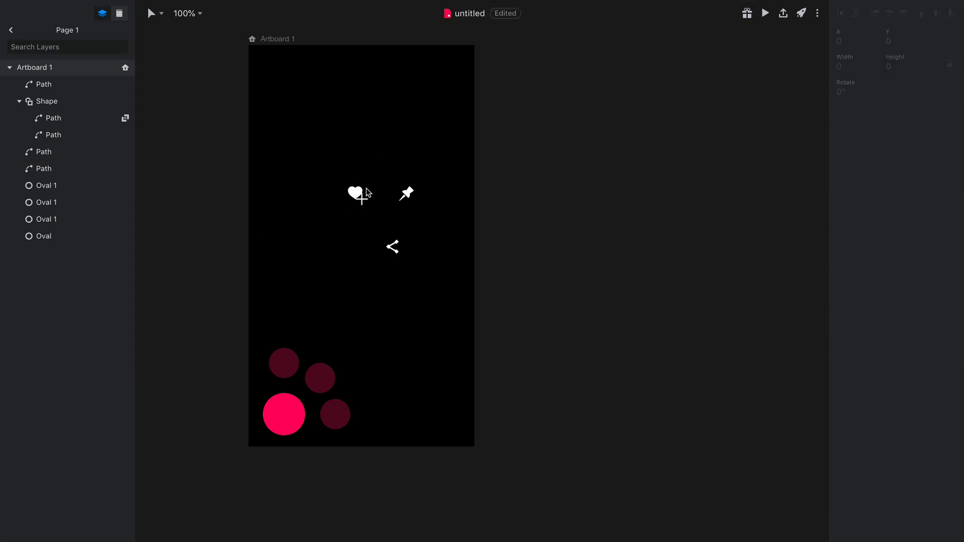
{"action": "left_click_drag", "start_coordinate": [365, 189], "coordinate": [370, 167]}
Set the plus icon's height to 24 px with its proportions locked
{"action": "left_click", "coordinate": [368, 210]}
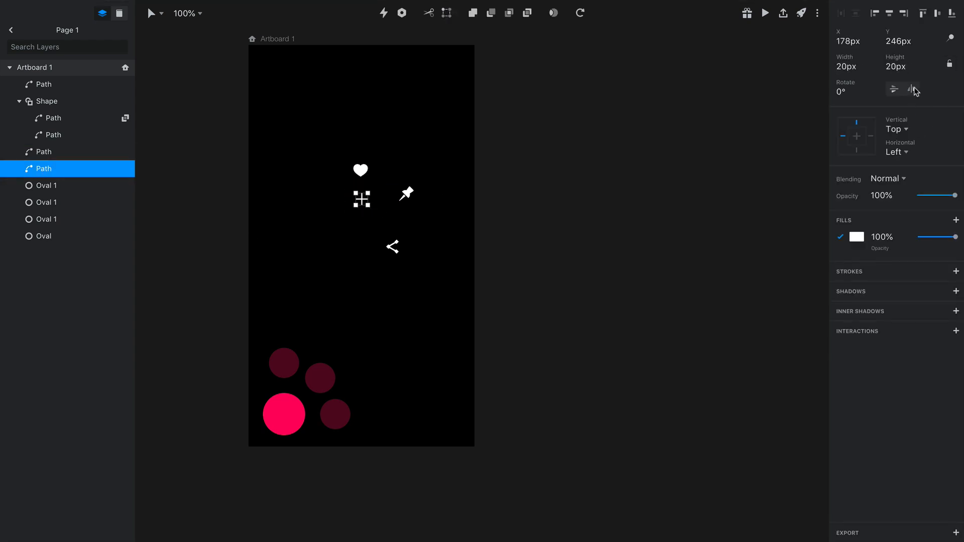
{"action": "left_click", "coordinate": [949, 64]}
{"action": "left_click", "coordinate": [897, 66]}
{"action": "type", "text": "24"}
{"action": "key", "text": "Return"}
{"action": "left_click", "coordinate": [308, 252]}
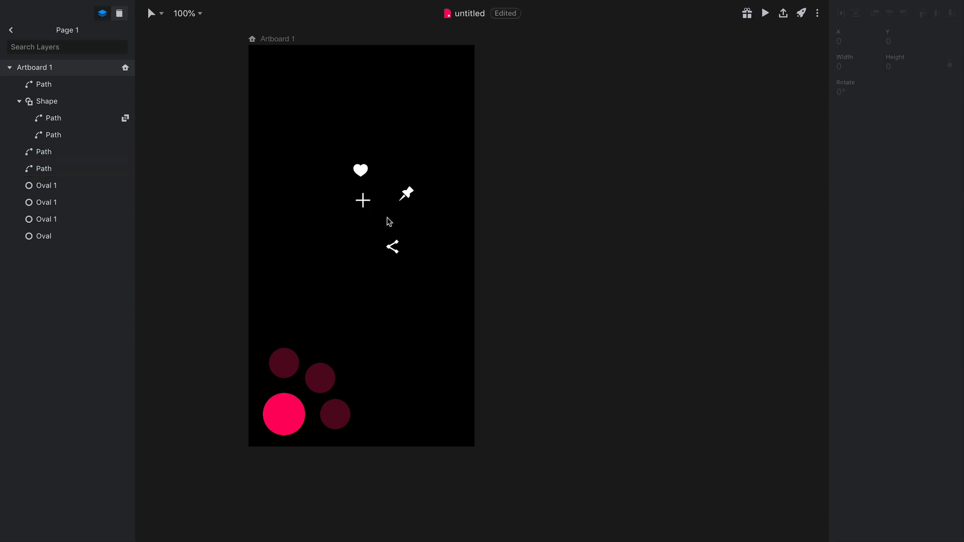
Place the plus on the large pink circle and the heart, pin and share icons on the middle, upper and lower small circles respectively
{"action": "left_click_drag", "start_coordinate": [370, 209], "coordinate": [288, 423]}
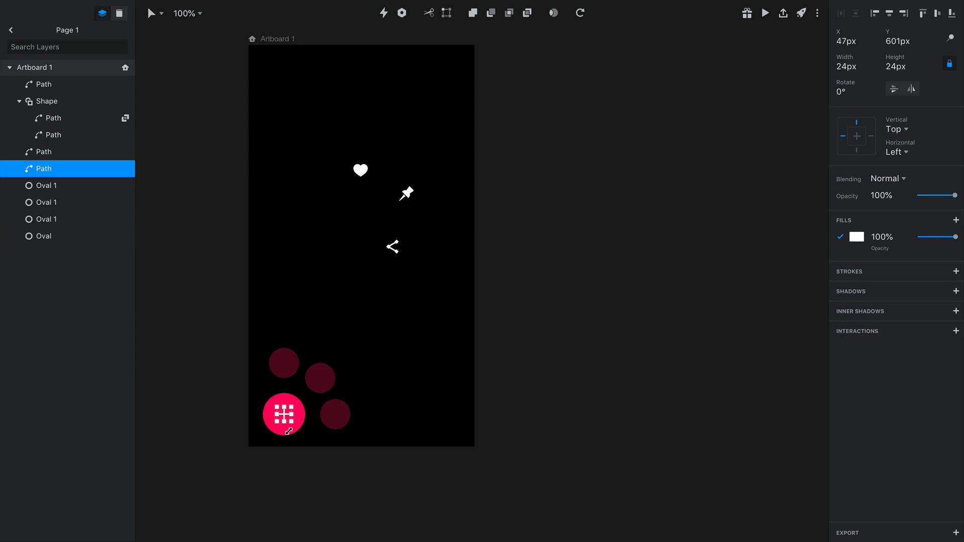
{"action": "left_click_drag", "start_coordinate": [361, 172], "coordinate": [332, 387]}
{"action": "left_click_drag", "start_coordinate": [412, 202], "coordinate": [291, 372]}
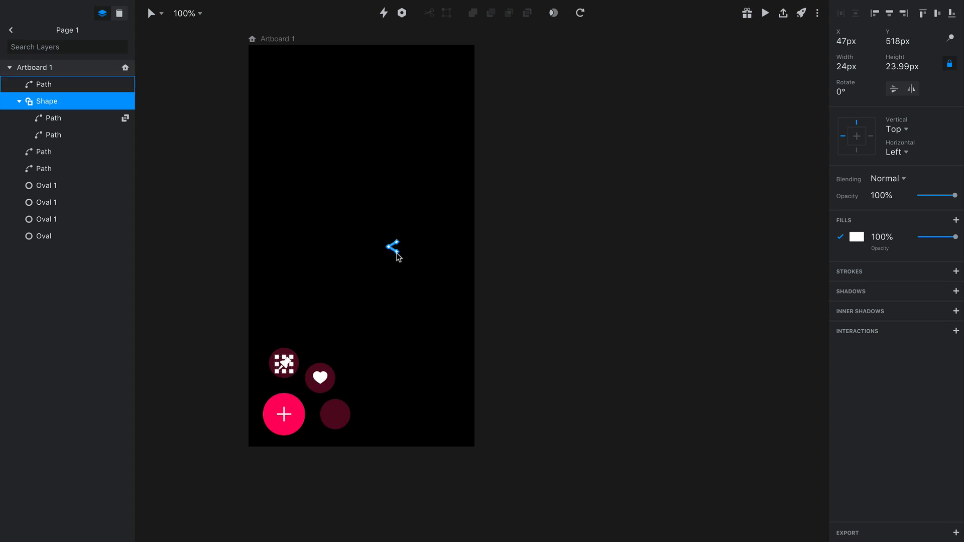
{"action": "left_click_drag", "start_coordinate": [394, 249], "coordinate": [340, 423]}
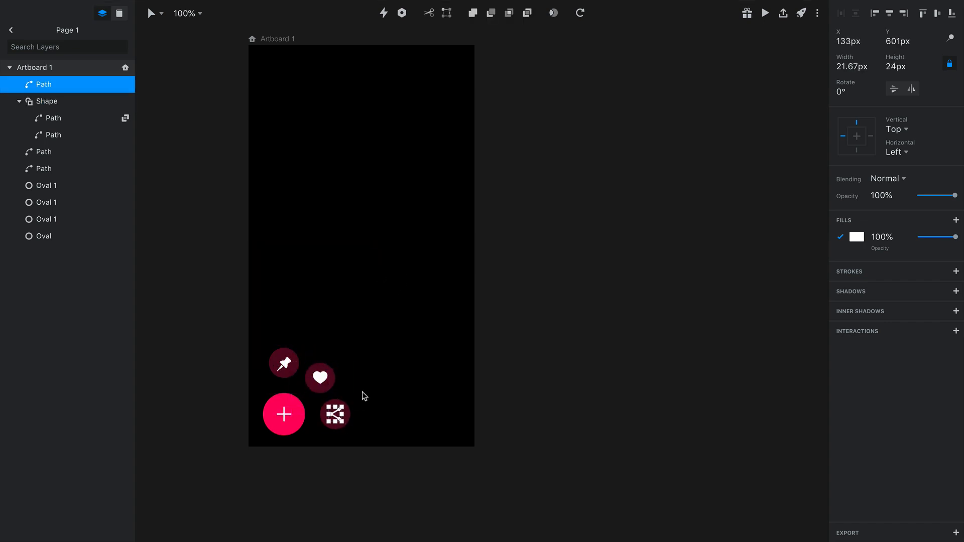
{"action": "left_click", "coordinate": [375, 415]}
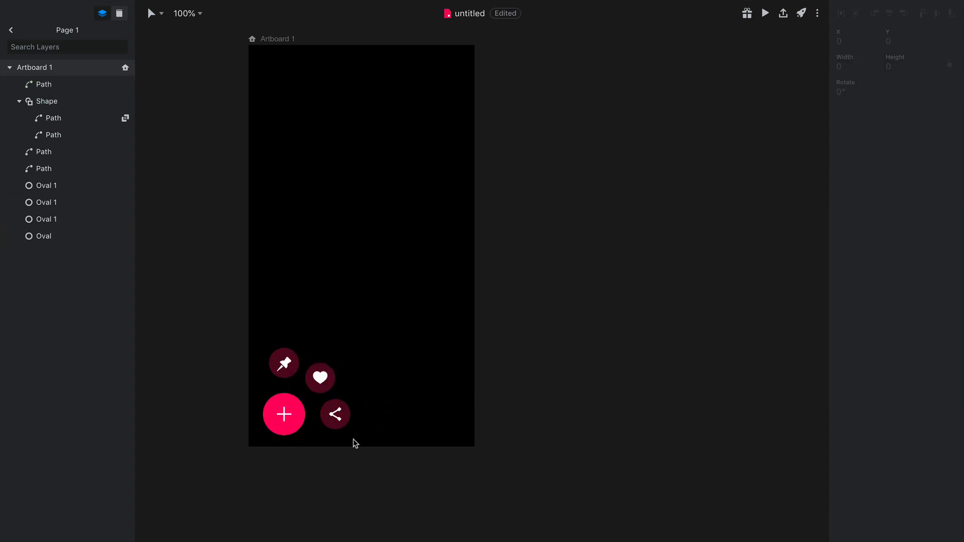
Centre the heart icon and the pin icon within their circles
{"action": "left_click_drag", "start_coordinate": [379, 384], "coordinate": [340, 414]}
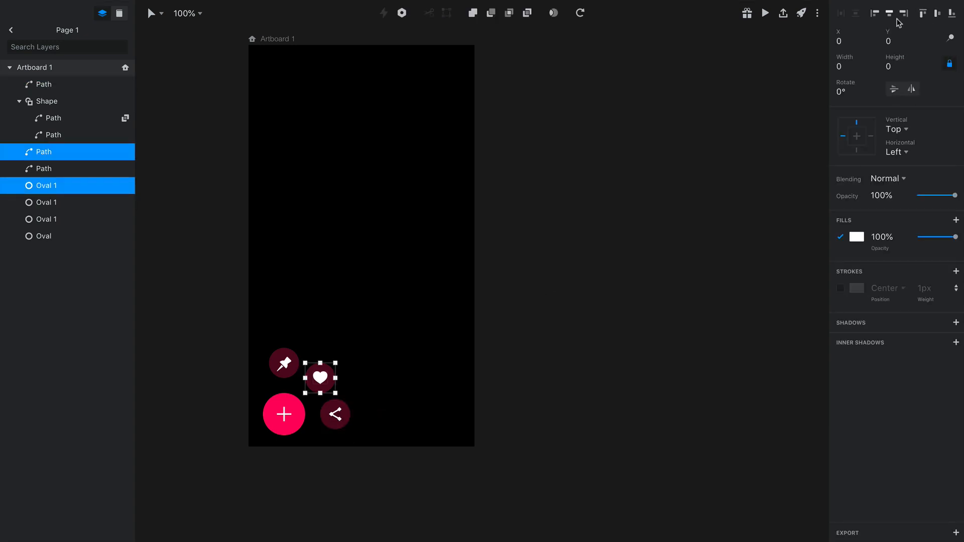
{"action": "left_click", "coordinate": [310, 342]}
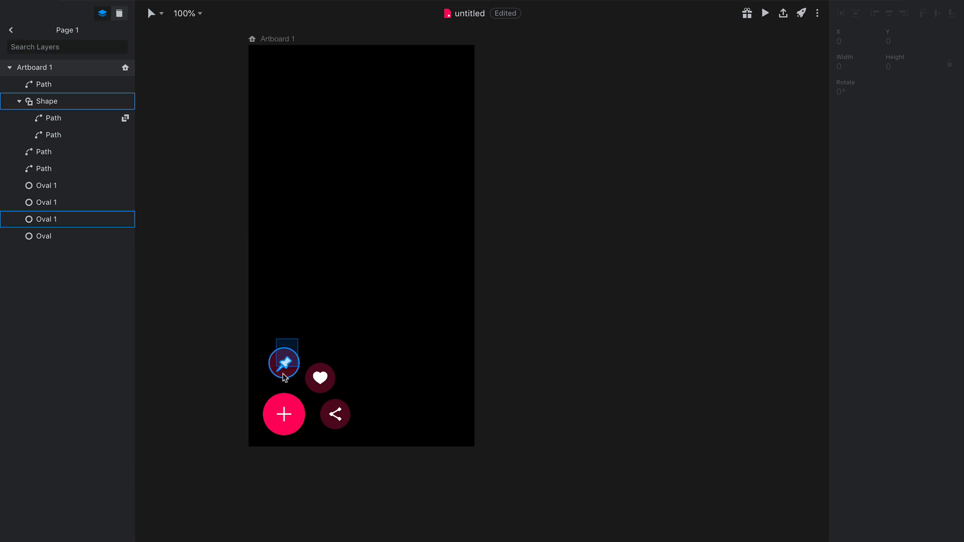
{"action": "left_click", "coordinate": [284, 378]}
{"action": "left_click", "coordinate": [378, 321]}
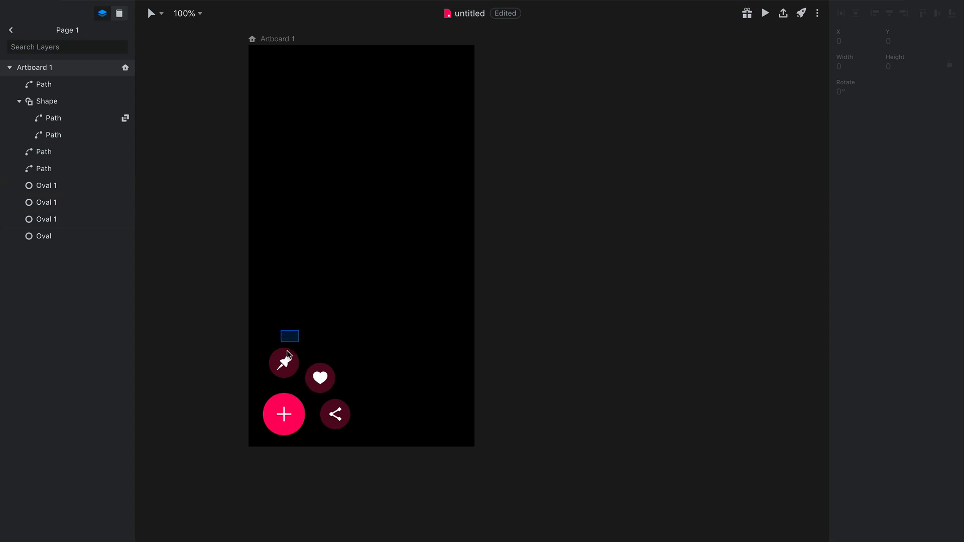
Group each of the four icons with the circle behind it: pin, heart, share and plus
{"action": "left_click_drag", "start_coordinate": [287, 351], "coordinate": [277, 383]}
{"action": "key", "text": "super+g"}
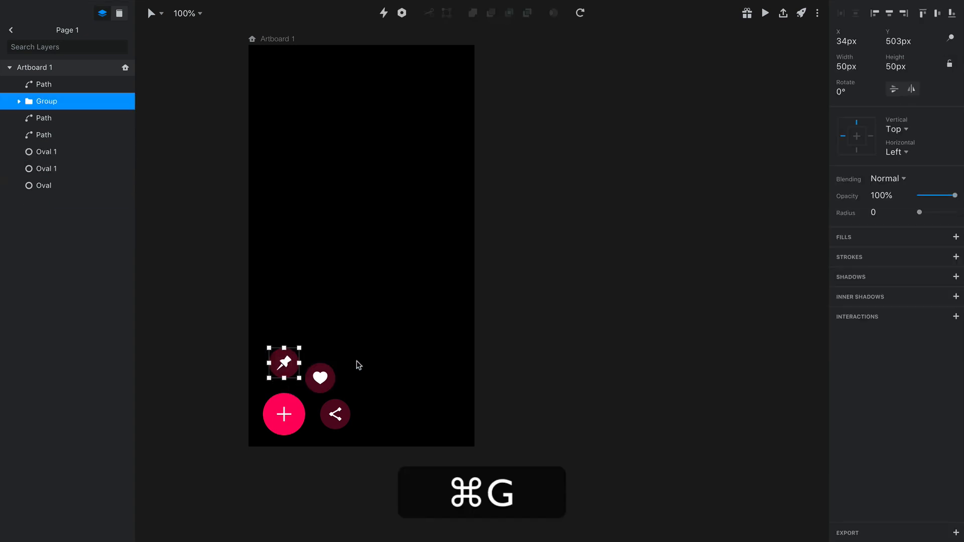
{"action": "left_click_drag", "start_coordinate": [355, 352], "coordinate": [317, 384]}
{"action": "key", "text": "super+g"}
{"action": "left_click_drag", "start_coordinate": [370, 415], "coordinate": [279, 419]}
{"action": "key", "text": "super+g"}
{"action": "key", "text": "super+g"}
Rename the group containing the pin icon and its circle as pin
{"action": "left_click", "coordinate": [57, 102]}
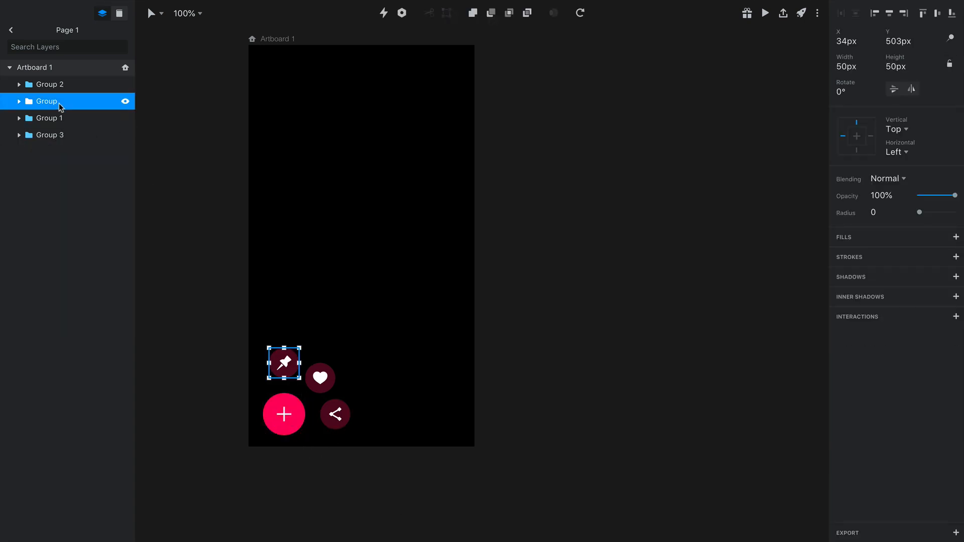
{"action": "double_click", "coordinate": [45, 101]}
{"action": "key", "text": "super+a"}
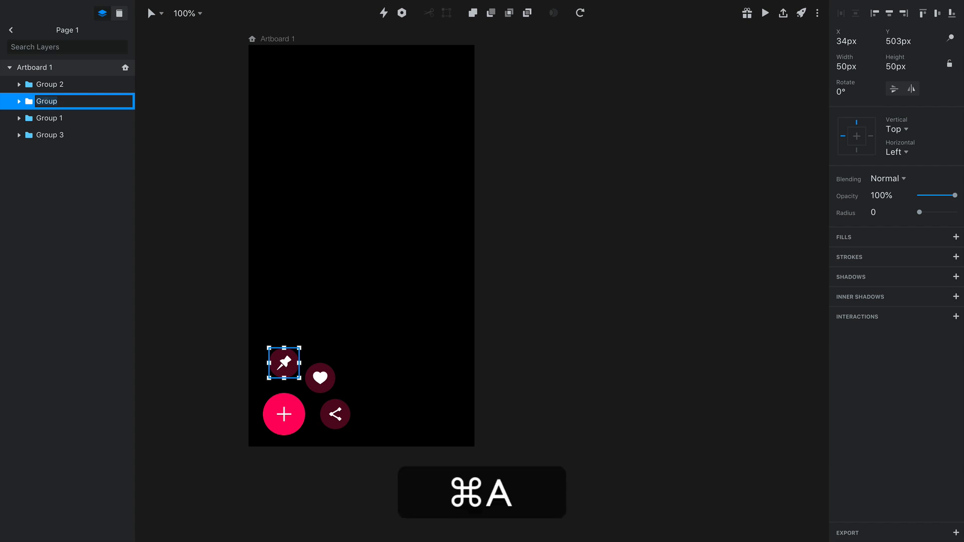
{"action": "type", "text": "pin"}
{"action": "key", "text": "Return"}
Rename the group containing the heart icon and its circle as heart
{"action": "left_click", "coordinate": [329, 370]}
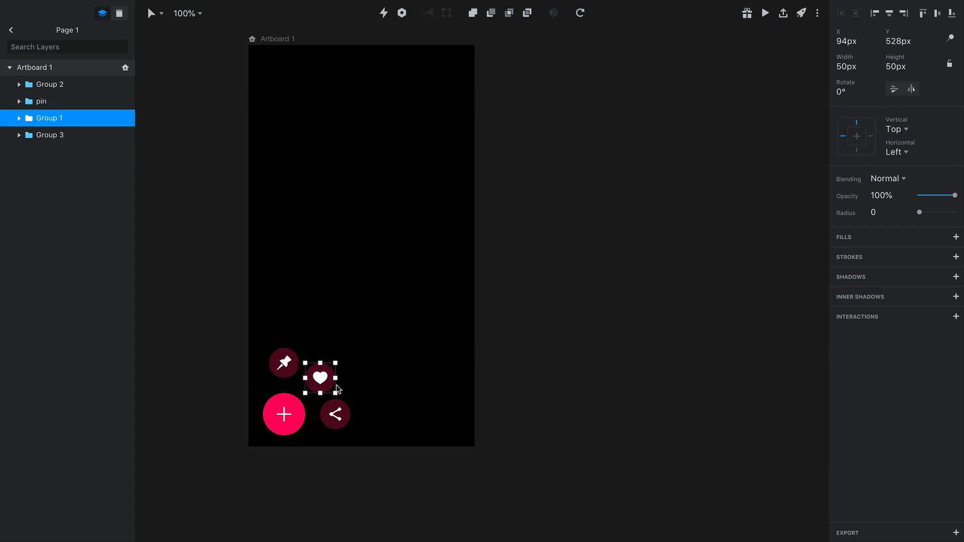
{"action": "double_click", "coordinate": [52, 124]}
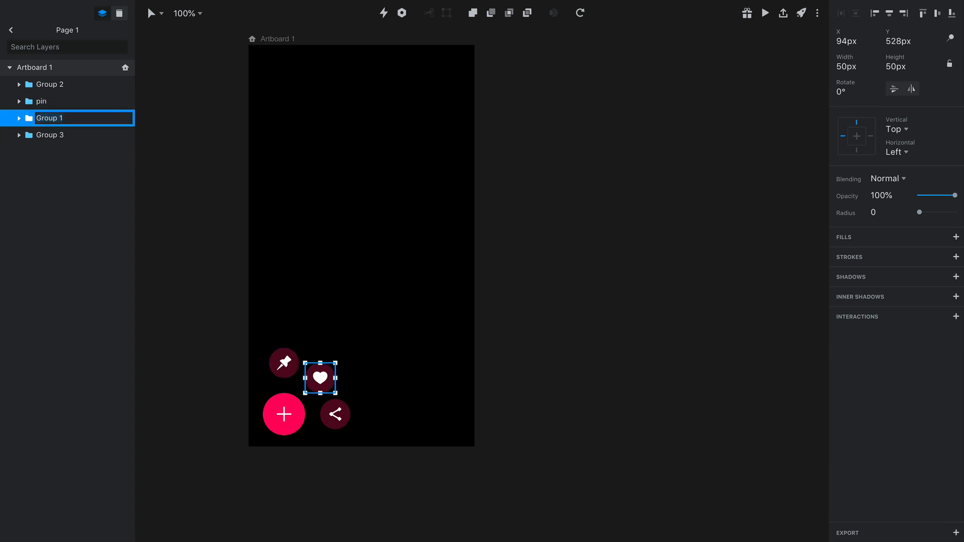
{"action": "type", "text": "heart"}
{"action": "left_click", "coordinate": [405, 382]}
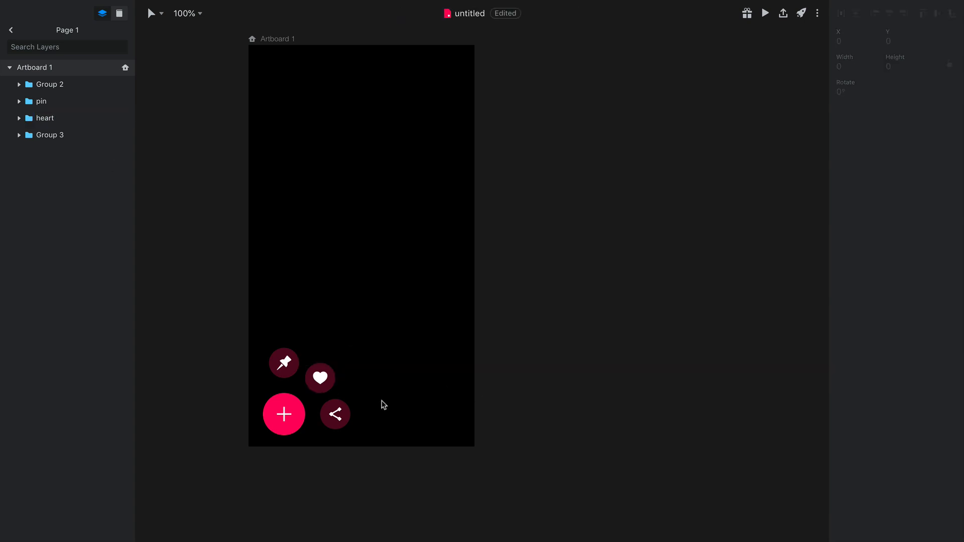
Rename the group containing the share icon and its circle as share
{"action": "left_click", "coordinate": [72, 84]}
{"action": "double_click", "coordinate": [51, 90]}
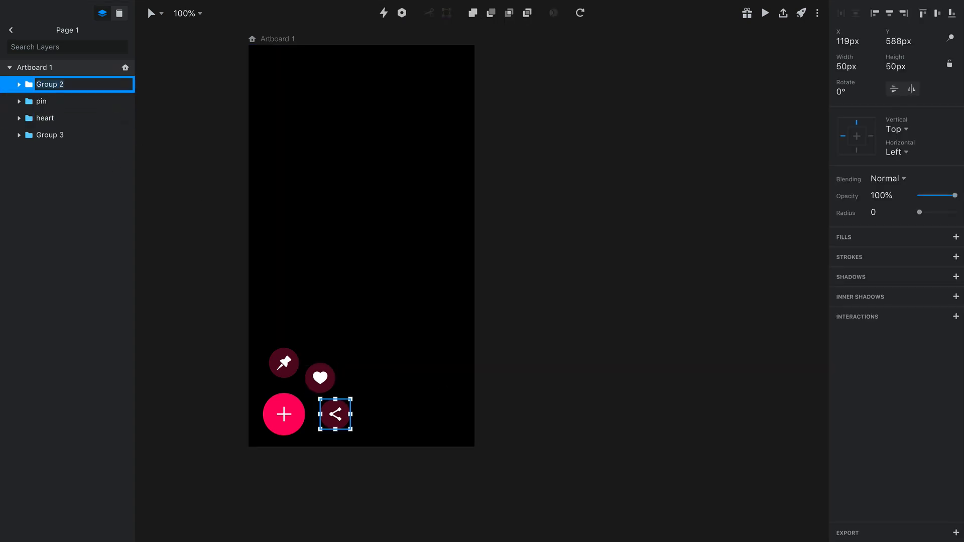
{"action": "type", "text": "share"}
{"action": "left_click", "coordinate": [367, 289]}
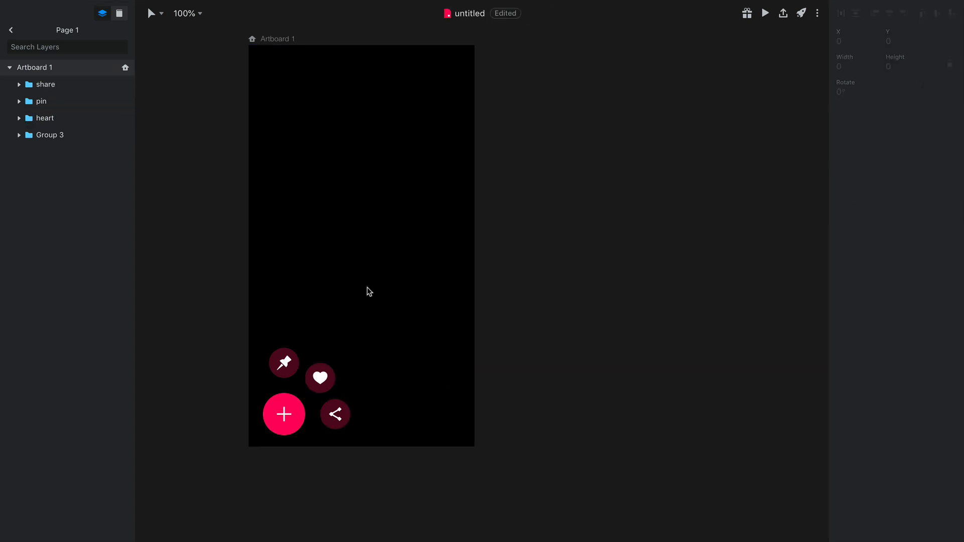
Rename the group containing the plus icon and the large pink circle as add
{"action": "left_click", "coordinate": [289, 429]}
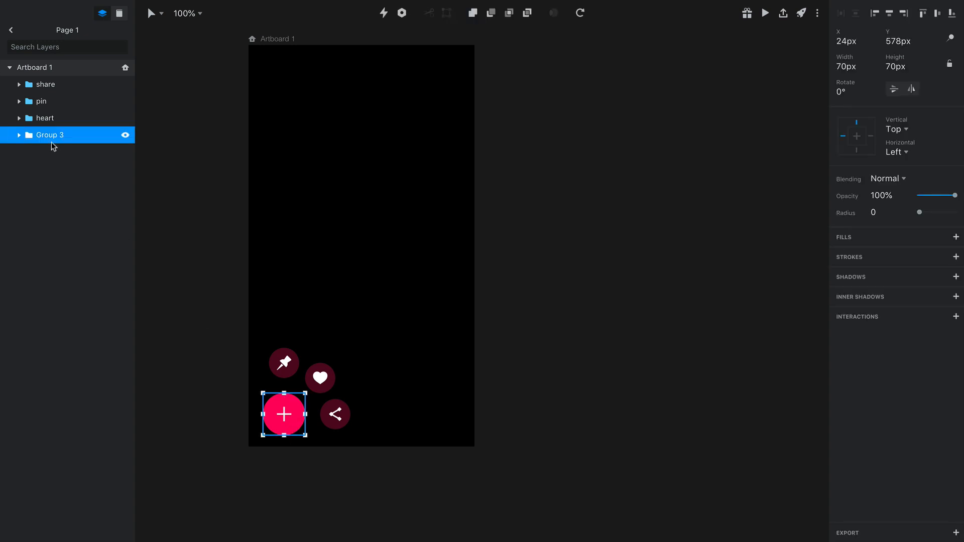
{"action": "double_click", "coordinate": [50, 135]}
{"action": "key", "text": "super+a"}
{"action": "type", "text": "add"}
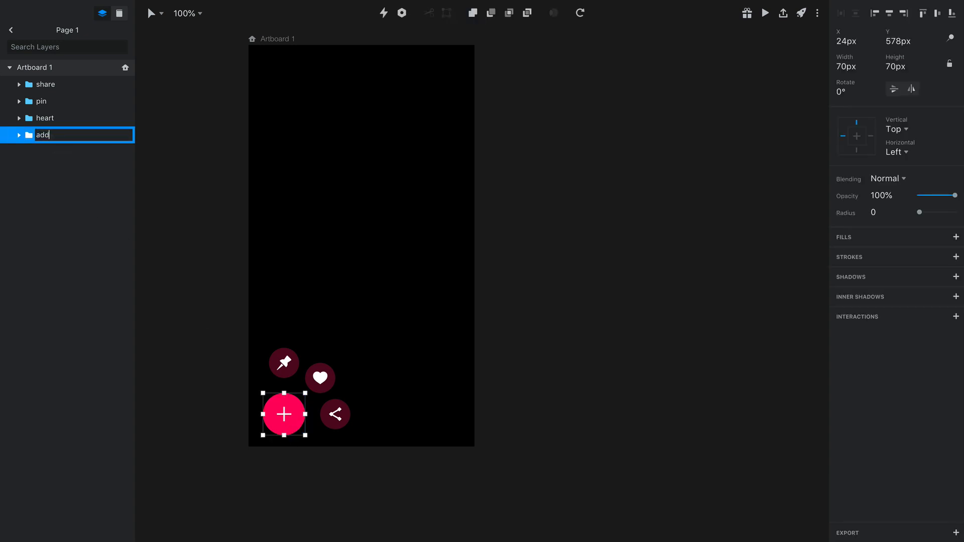
{"action": "key", "text": "Return"}
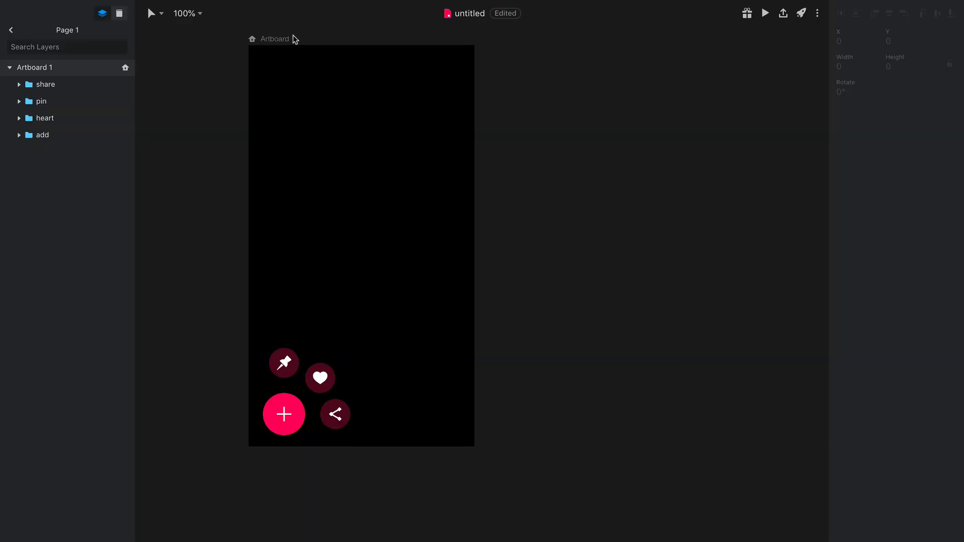
Duplicate Artboard 1 with all its buttons and place the copy to its right
{"action": "left_click_drag", "start_coordinate": [295, 39], "coordinate": [536, 49]}
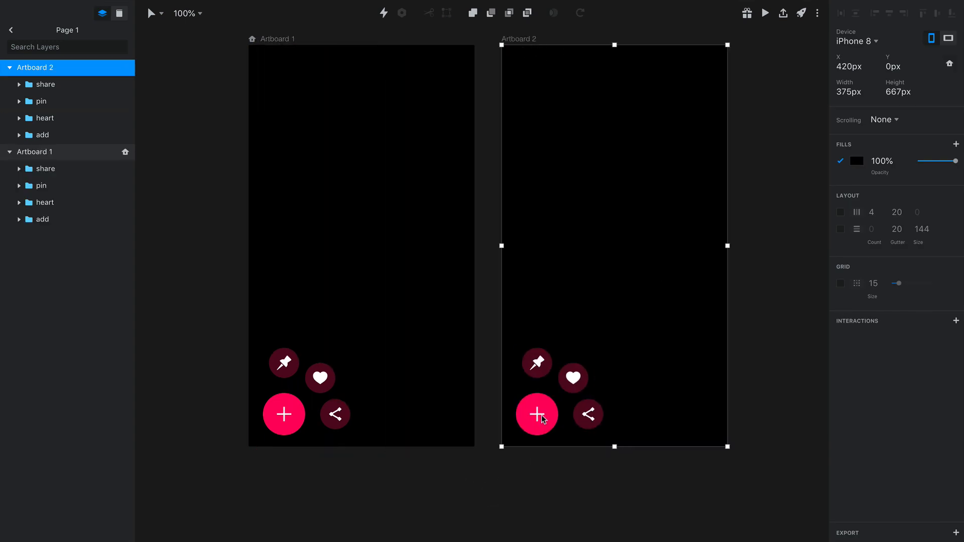
{"action": "left_click", "coordinate": [567, 492]}
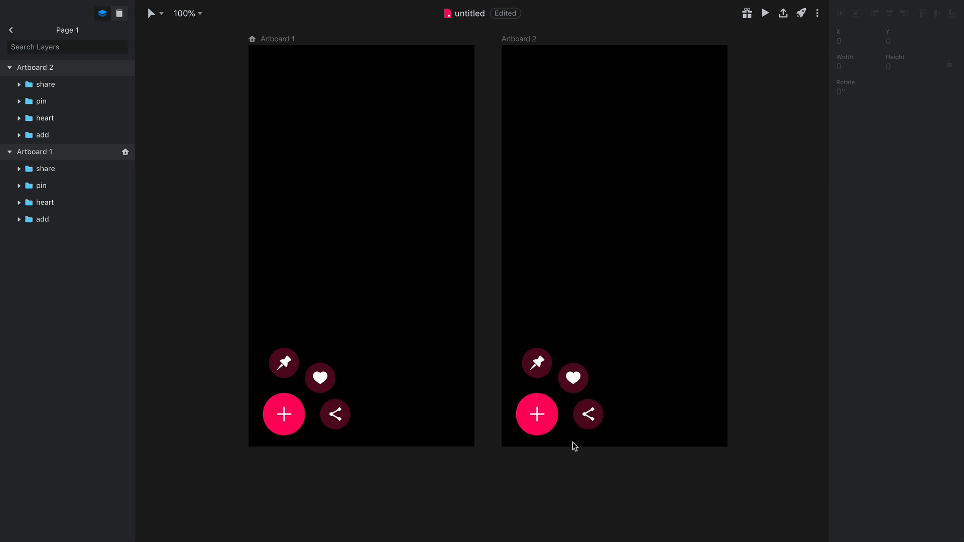
Rotate the add button on Artboard 2 by 45° so the plus becomes a close cross
{"action": "left_click", "coordinate": [552, 425]}
{"action": "key", "text": "super"}
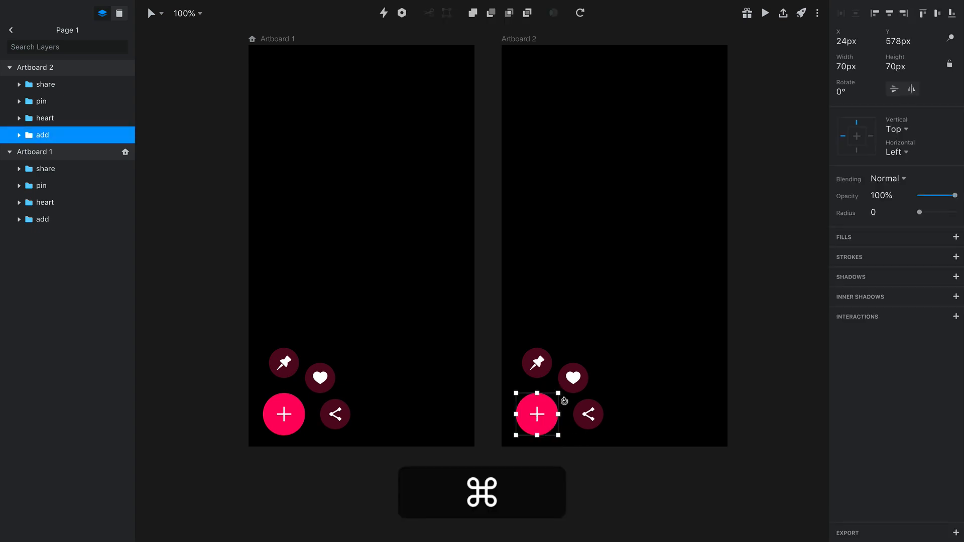
{"action": "left_click_drag", "start_coordinate": [564, 401], "coordinate": [571, 430]}
{"action": "key", "text": "shift"}
{"action": "scroll", "coordinate": [572, 429], "scroll_direction": "up", "scroll_amount": 1}
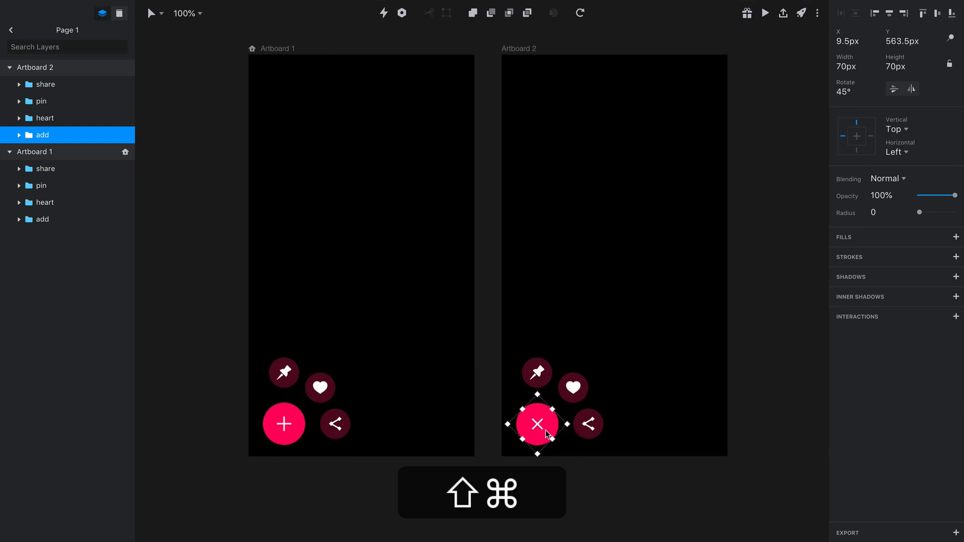
{"action": "scroll", "coordinate": [544, 428], "scroll_direction": "up", "scroll_amount": 1}
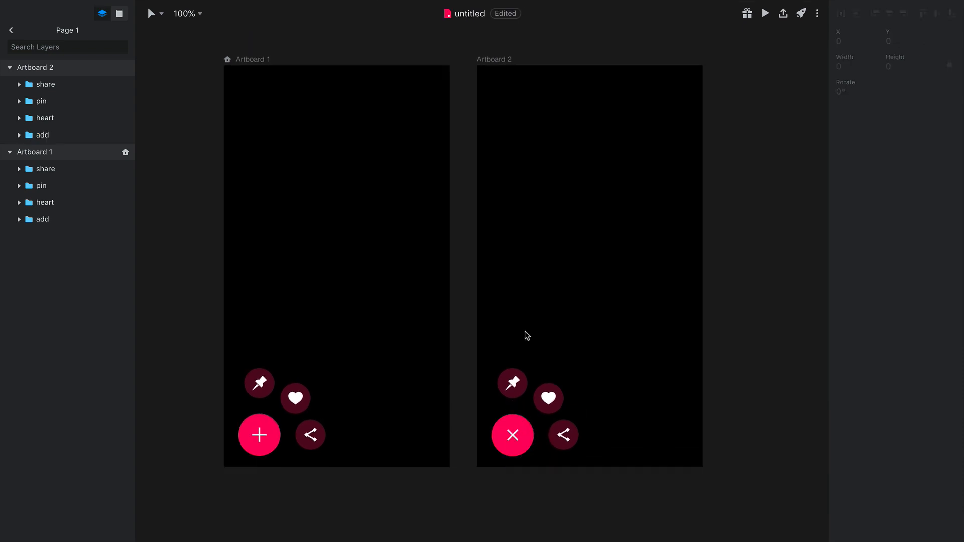
Resize the add button on Artboard 1 to 50 px wide with its proportions locked
{"action": "left_click", "coordinate": [266, 446]}
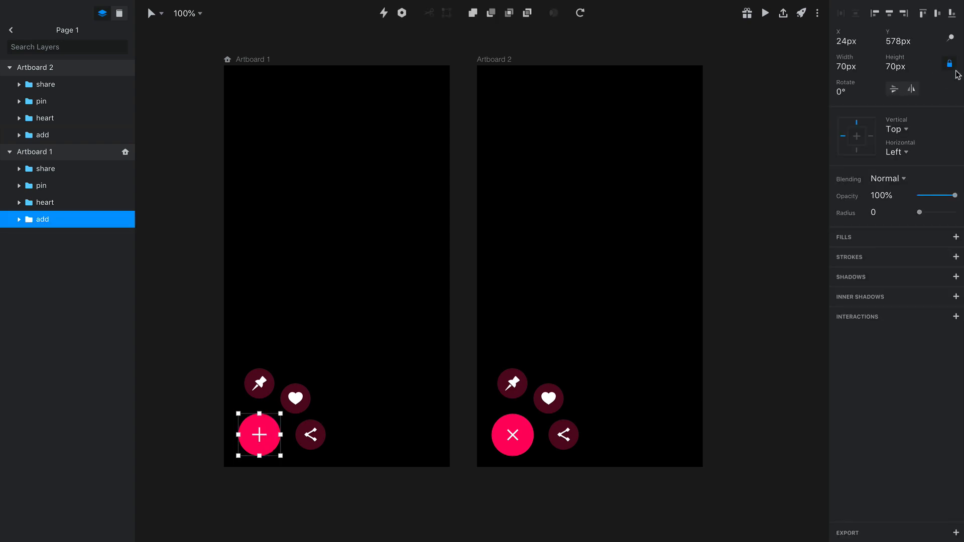
{"action": "left_click", "coordinate": [845, 67]}
{"action": "key", "text": "Return"}
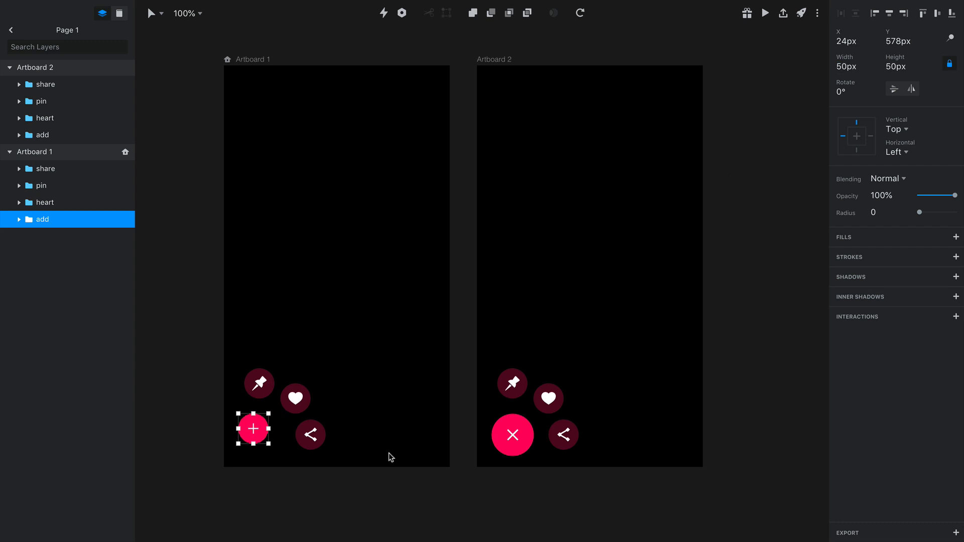
Copy the large close button from Artboard 2 and paste it into Artboard 1 as an alignment guide
{"action": "left_click", "coordinate": [517, 452]}
{"action": "key", "text": "super+c"}
{"action": "key", "text": "Escape"}
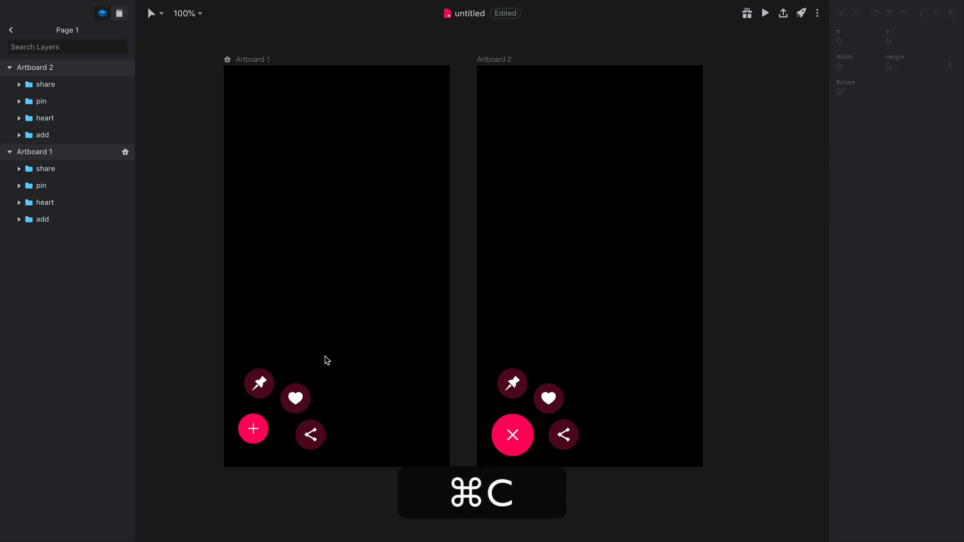
{"action": "left_click", "coordinate": [254, 65]}
{"action": "key", "text": "super+v"}
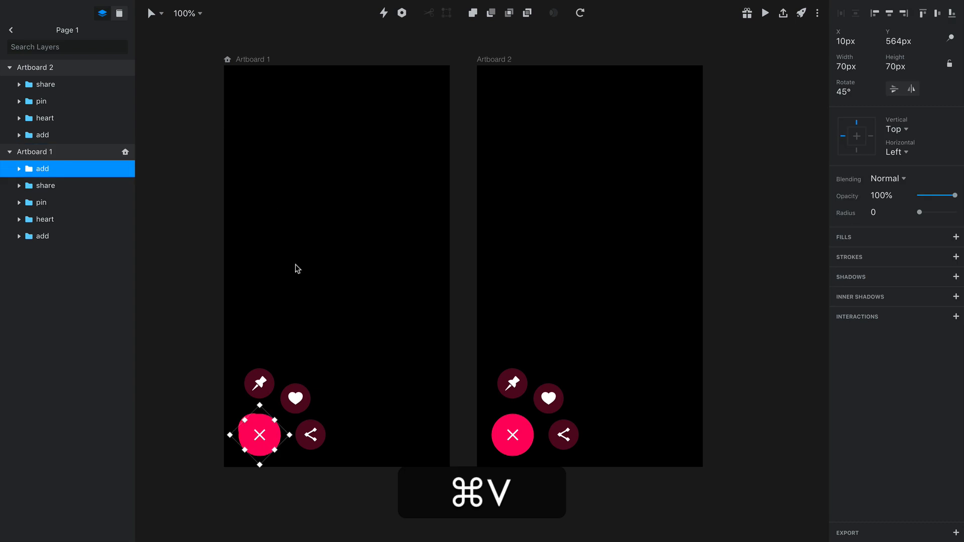
Centre the small add button on the pasted close button in Artboard 1 and delete the pasted copy
{"action": "key", "text": "Escape"}
{"action": "left_click", "coordinate": [257, 430]}
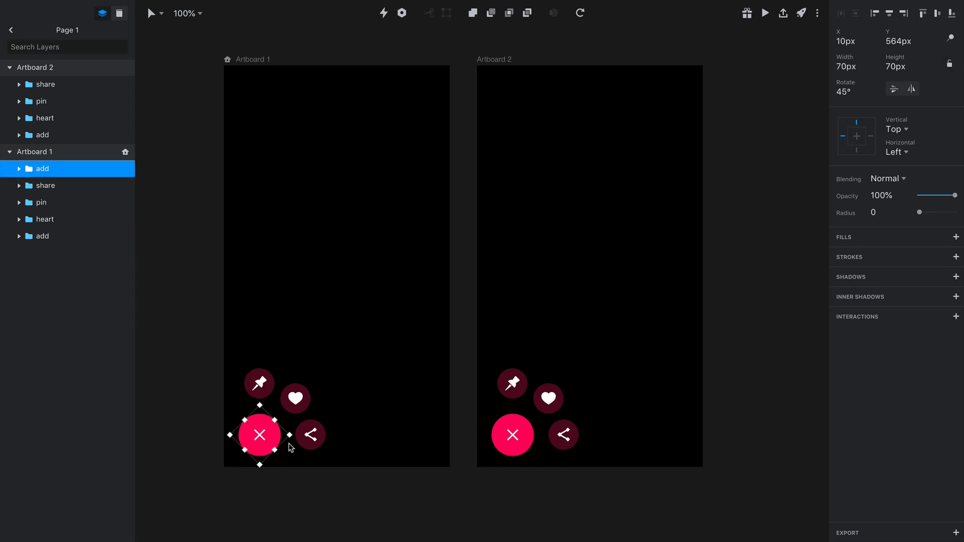
{"action": "key", "text": "Delete"}
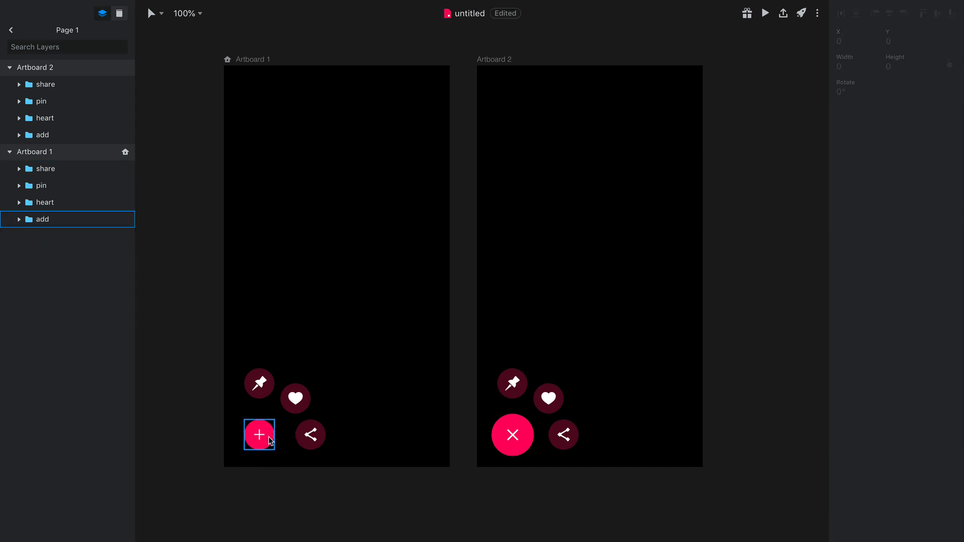
Move the add group to the front of Artboard 1's layer order, above share, pin and heart
{"action": "left_click", "coordinate": [269, 399]}
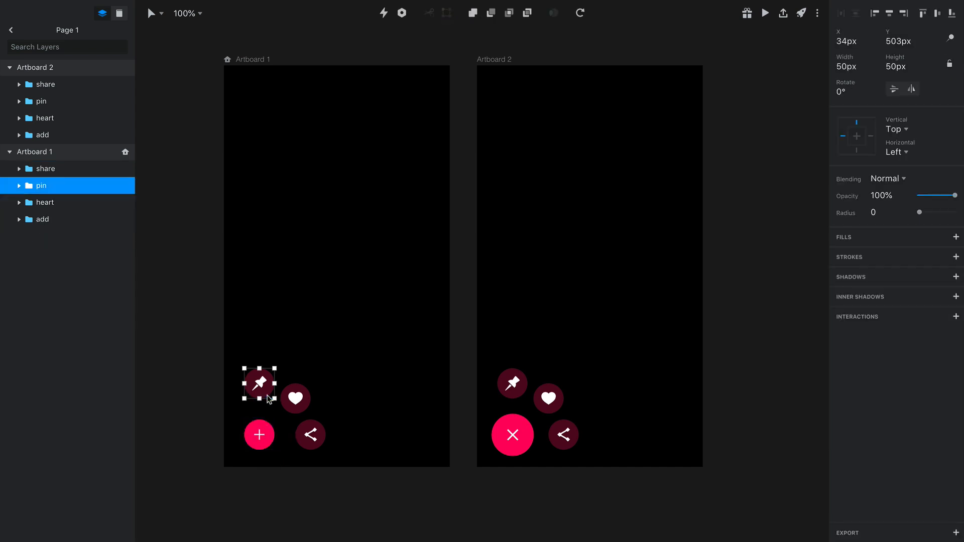
{"action": "left_click", "coordinate": [265, 444]}
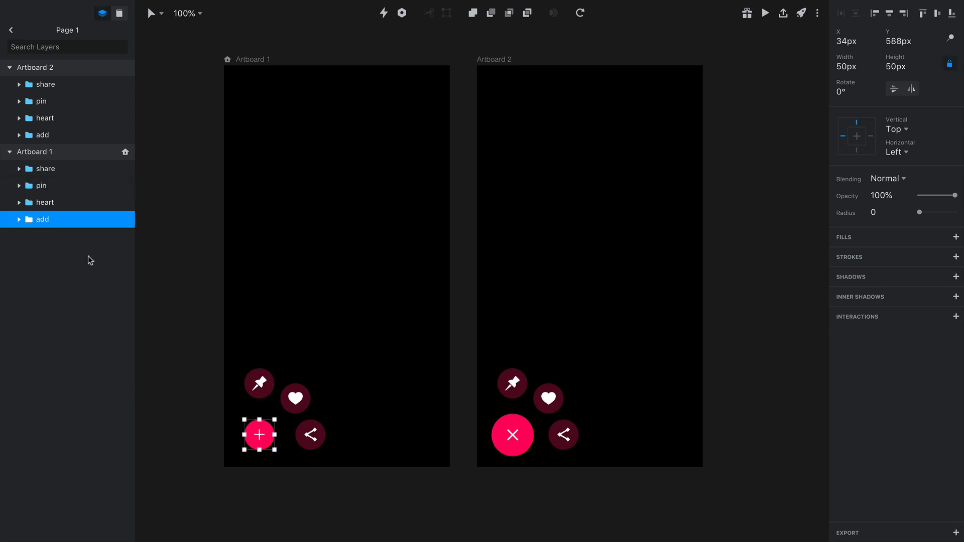
{"action": "left_click_drag", "start_coordinate": [42, 219], "coordinate": [40, 168]}
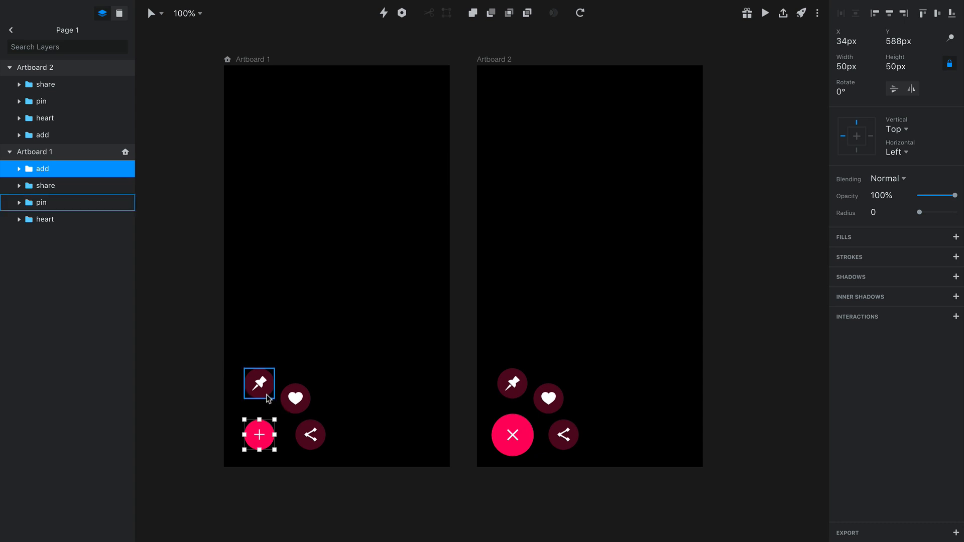
Move Artboard 1's pin, heart and share buttons directly behind the add button, with their layers ordered pin, heart, share
{"action": "left_click_drag", "start_coordinate": [268, 395], "coordinate": [265, 461]}
{"action": "scroll", "coordinate": [272, 454], "scroll_direction": "up", "scroll_amount": 1}
{"action": "mouse_move", "coordinate": [44, 203]}
{"action": "left_mouse_down"}
{"action": "mouse_move", "coordinate": [47, 181]}
{"action": "mouse_move", "coordinate": [49, 222]}
{"action": "mouse_move", "coordinate": [45, 199]}
{"action": "left_mouse_up"}
{"action": "left_click", "coordinate": [47, 221]}
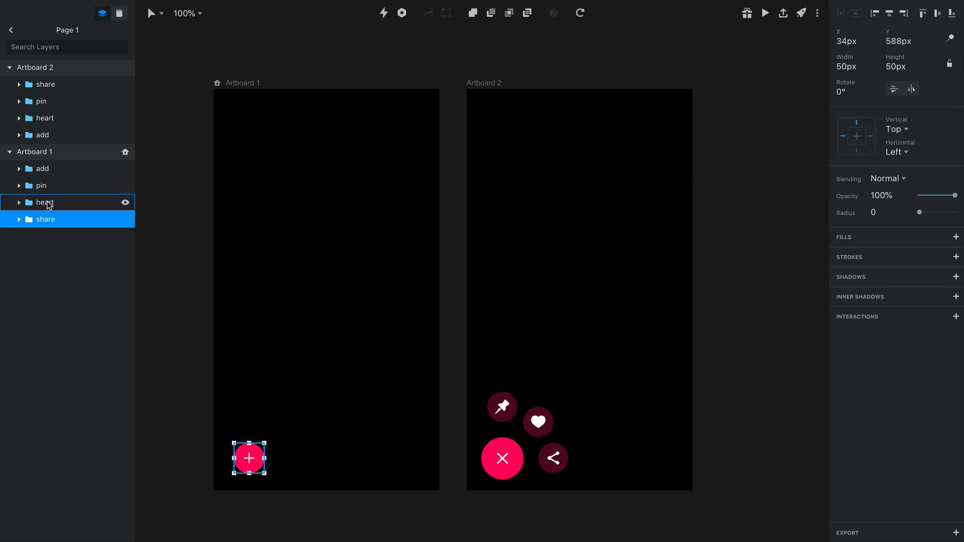
Set the opacity of Artboard 1's pin, heart and share buttons to 0%
{"action": "left_click", "coordinate": [54, 194]}
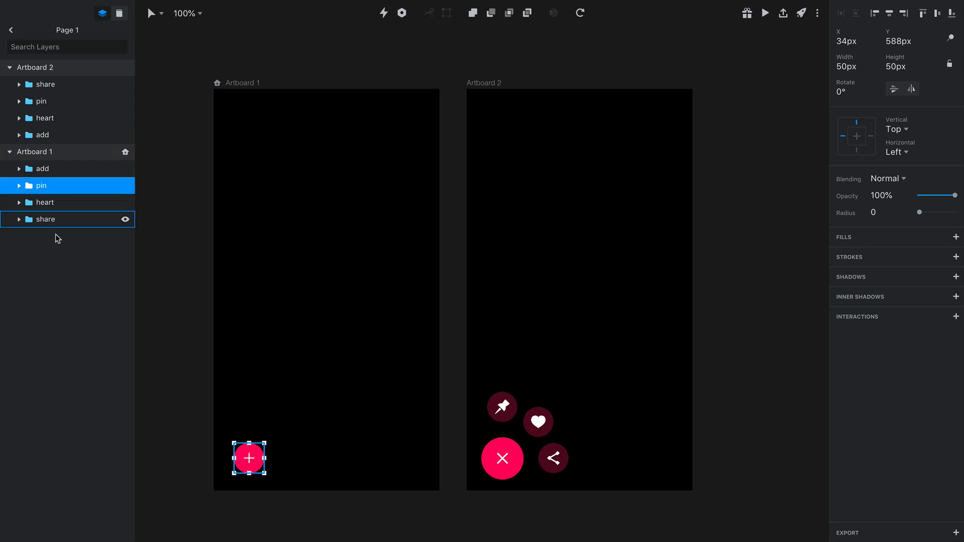
{"action": "left_click", "coordinate": [56, 226], "text": "shift"}
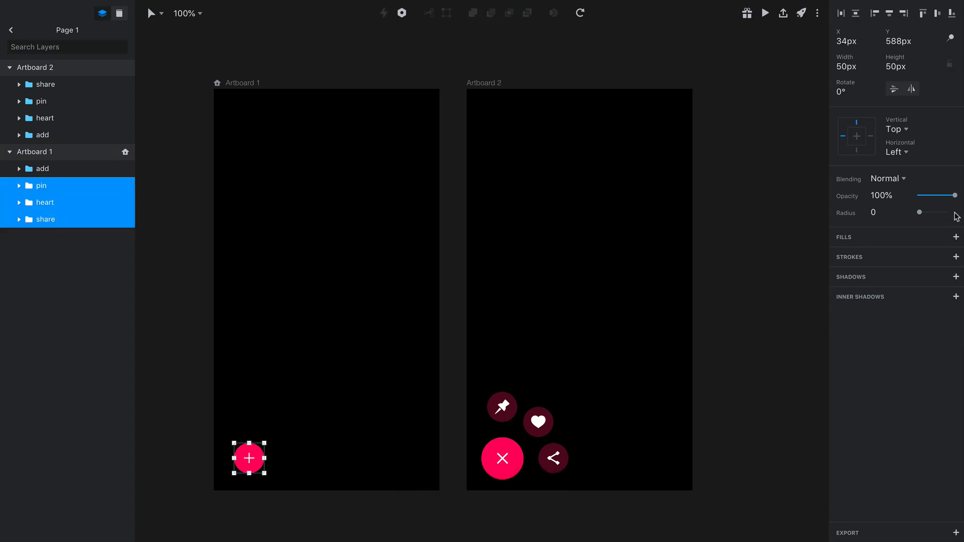
{"action": "left_click", "coordinate": [907, 196]}
{"action": "type", "text": "0"}
{"action": "left_click", "coordinate": [318, 386]}
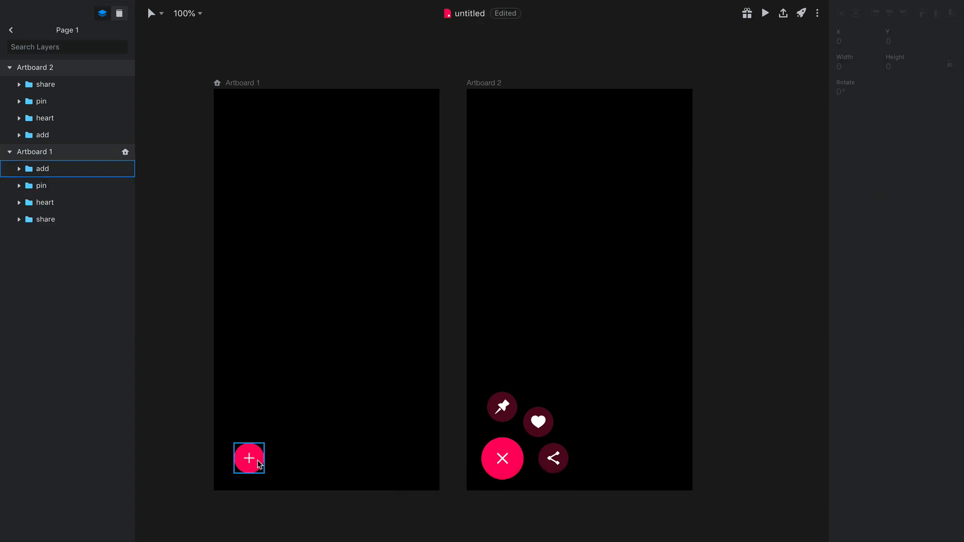
Move Artboard 1's add button aside to check the transparent buttons behind it, shift the pin button, and undo both moves
{"action": "left_click", "coordinate": [249, 458]}
{"action": "left_click_drag", "start_coordinate": [249, 457], "coordinate": [286, 428]}
{"action": "left_click", "coordinate": [262, 465]}
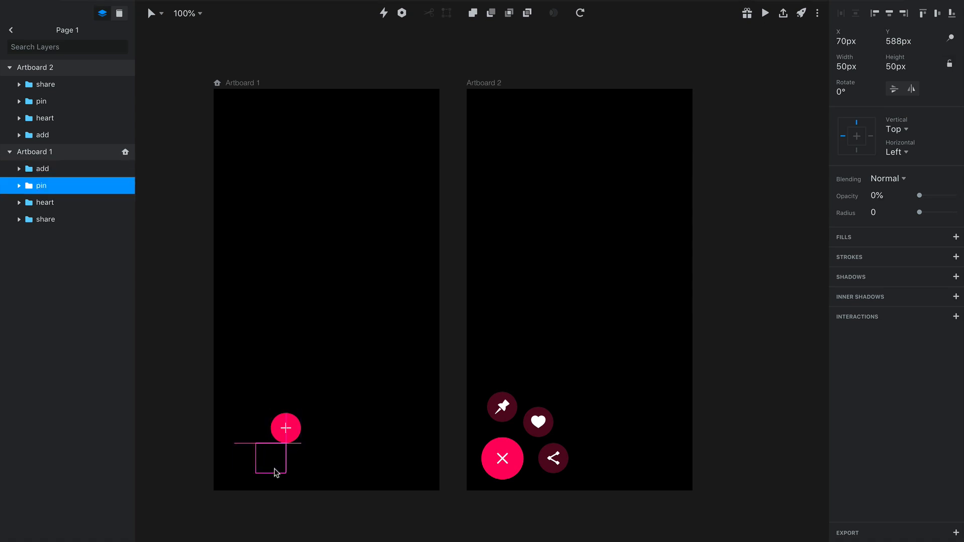
{"action": "key", "text": "super+z"}
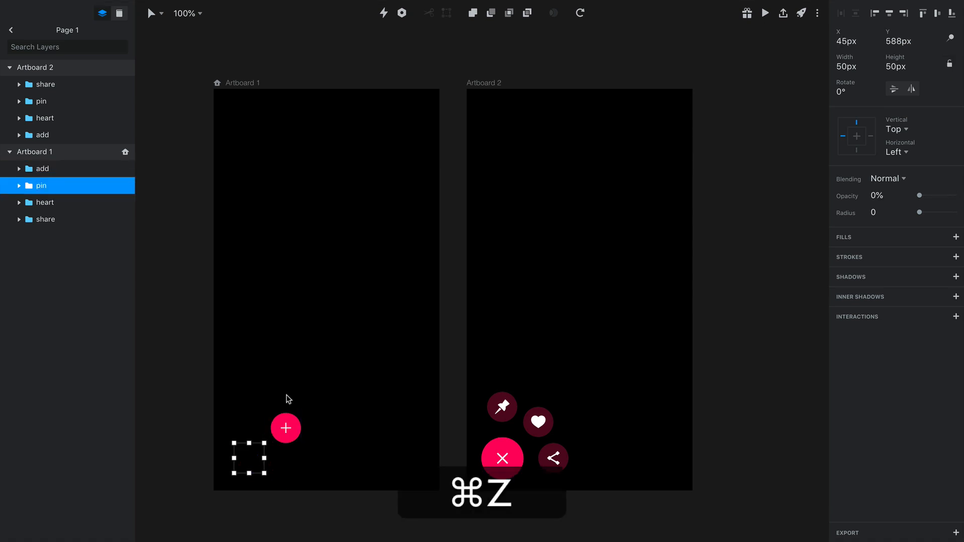
{"action": "left_click", "coordinate": [265, 423]}
{"action": "key", "text": "super+z"}
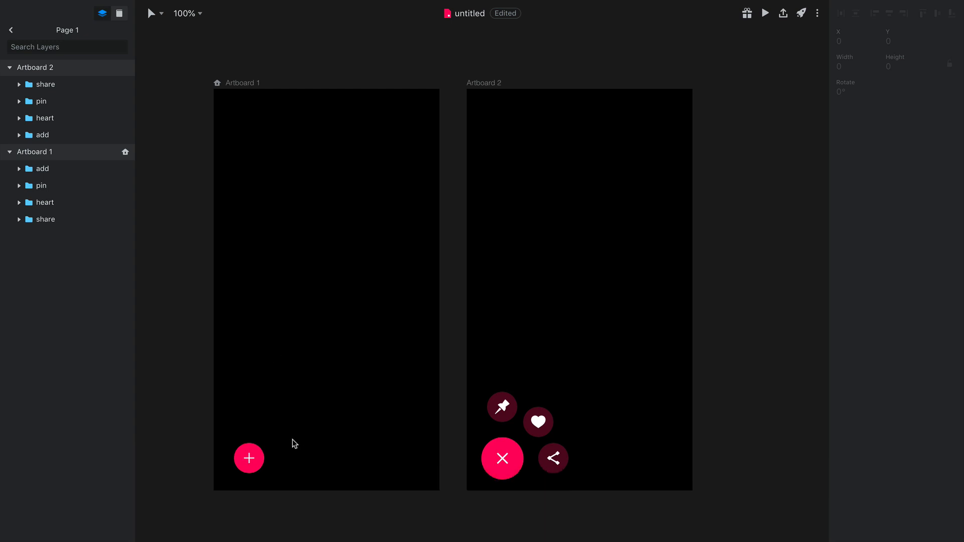
Reorder Artboard 2's layers to add, pin, heart, share, matching the order in Artboard 1
{"action": "left_click", "coordinate": [520, 468]}
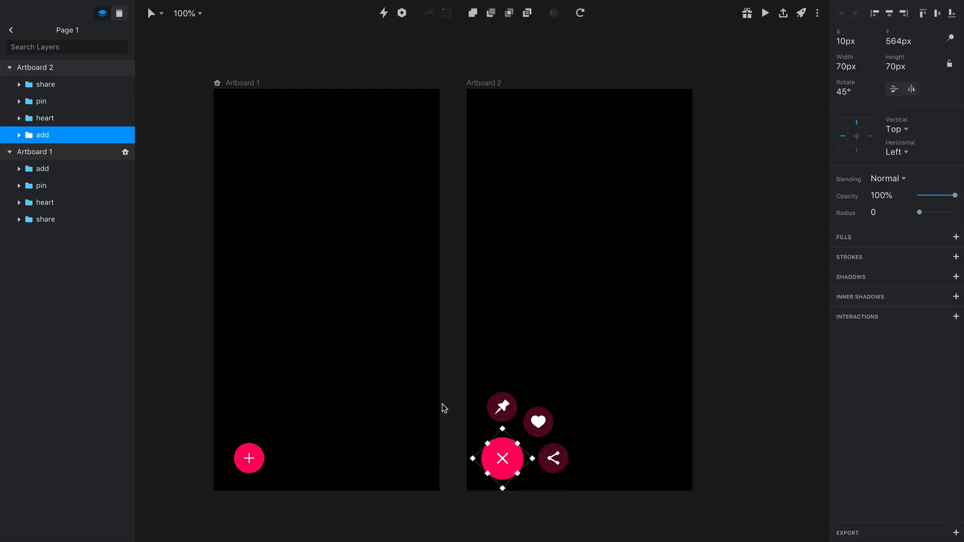
{"action": "left_click_drag", "start_coordinate": [43, 134], "coordinate": [43, 84]}
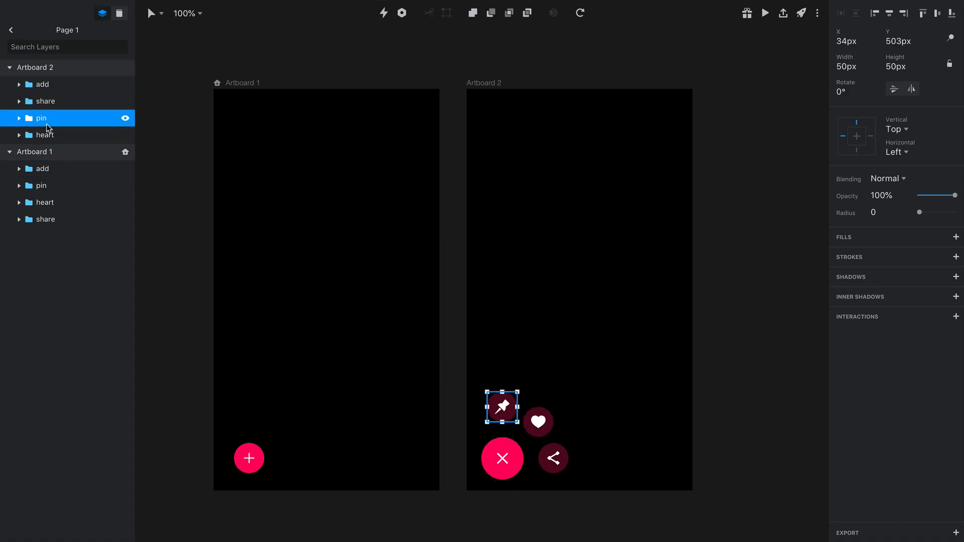
{"action": "left_click_drag", "start_coordinate": [41, 119], "coordinate": [40, 93]}
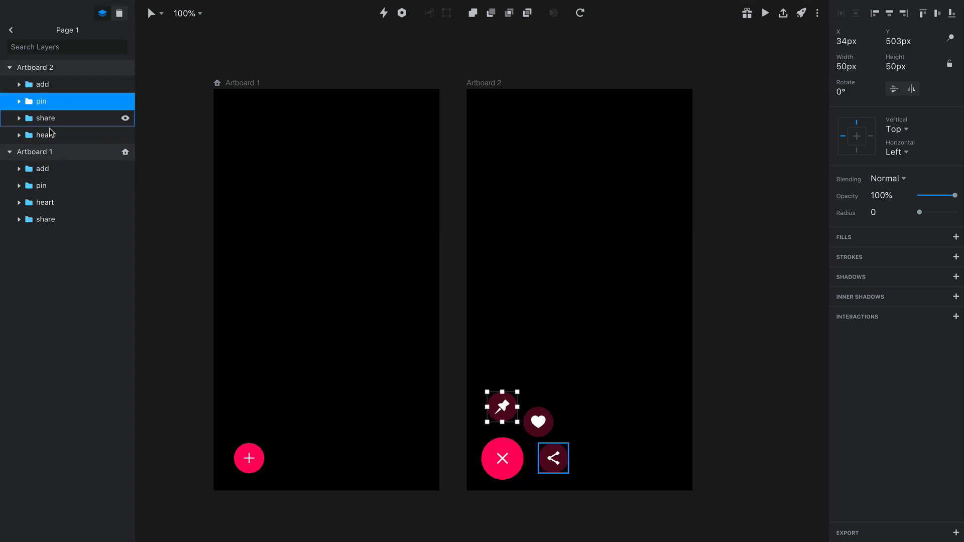
{"action": "left_click_drag", "start_coordinate": [50, 134], "coordinate": [48, 109]}
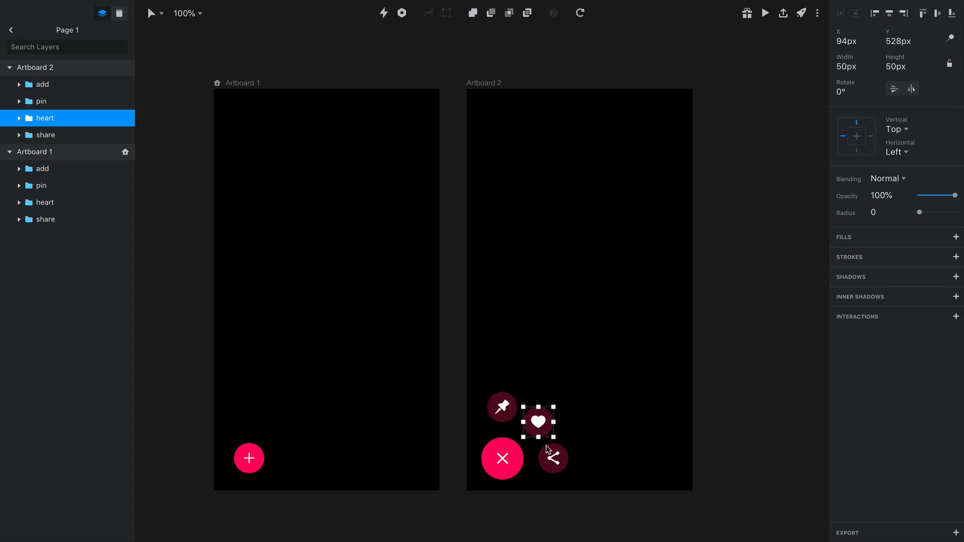
{"action": "left_click", "coordinate": [367, 403]}
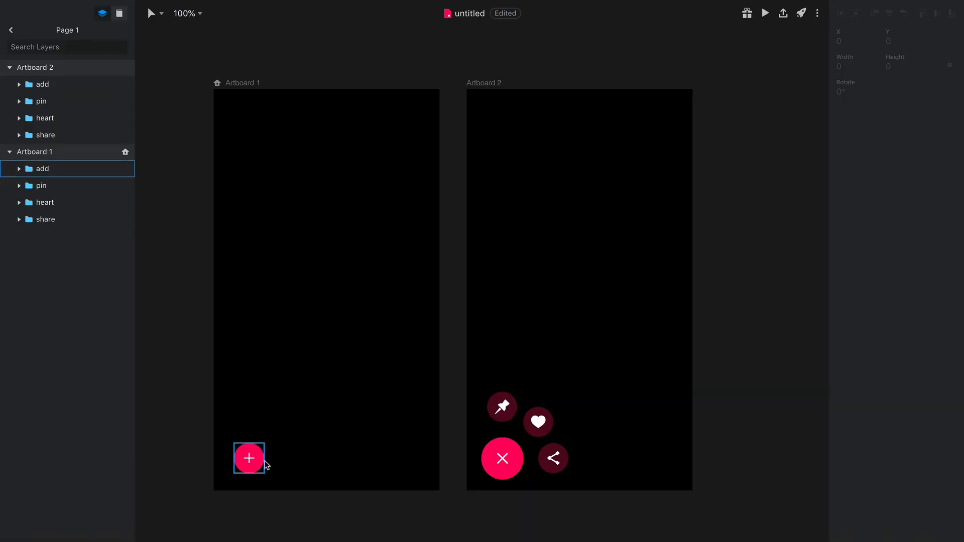
Link Artboard 1's add button to Artboard 2 with a Tap trigger and a Motion transition of 1s duration and 0s delay
{"action": "left_click", "coordinate": [261, 469]}
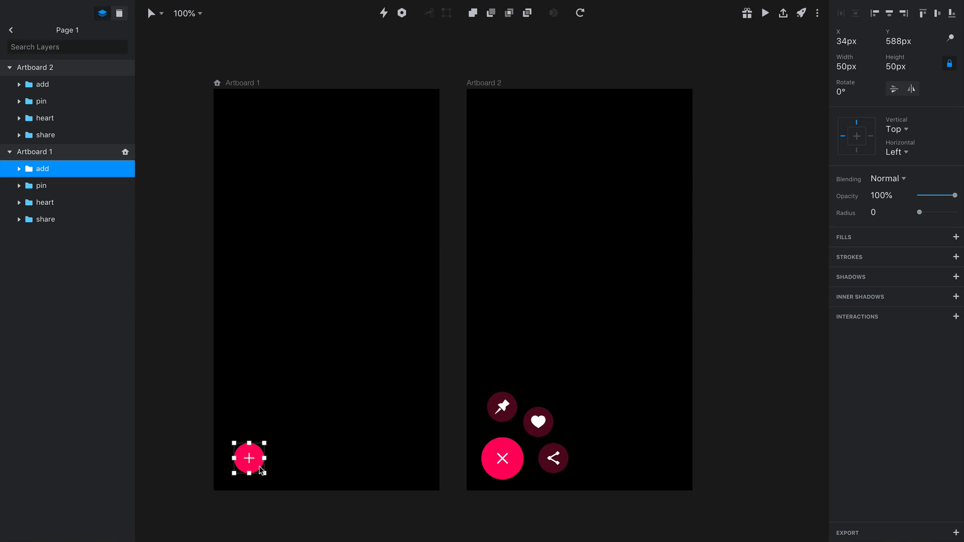
{"action": "left_click", "coordinate": [386, 15]}
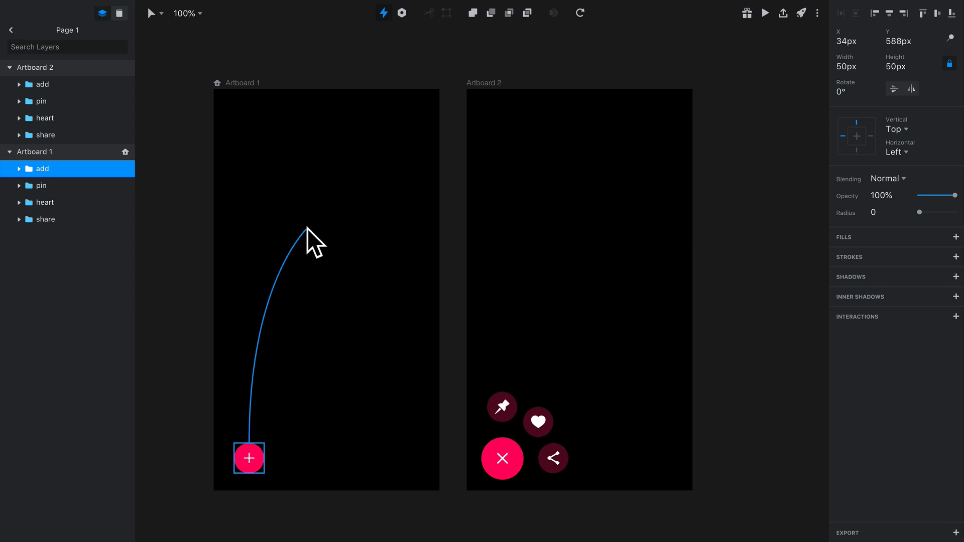
{"action": "left_click_drag", "start_coordinate": [267, 473], "coordinate": [585, 221]}
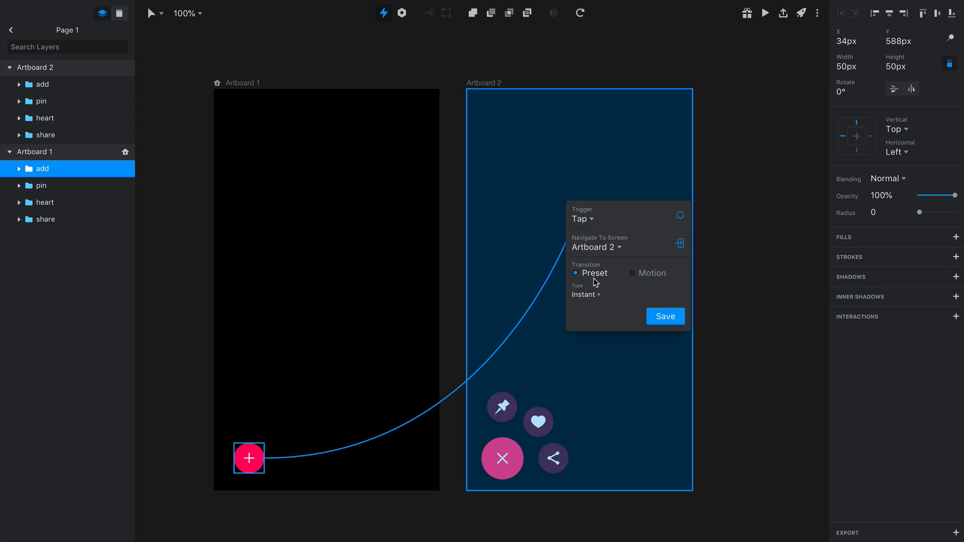
{"action": "left_click", "coordinate": [638, 279]}
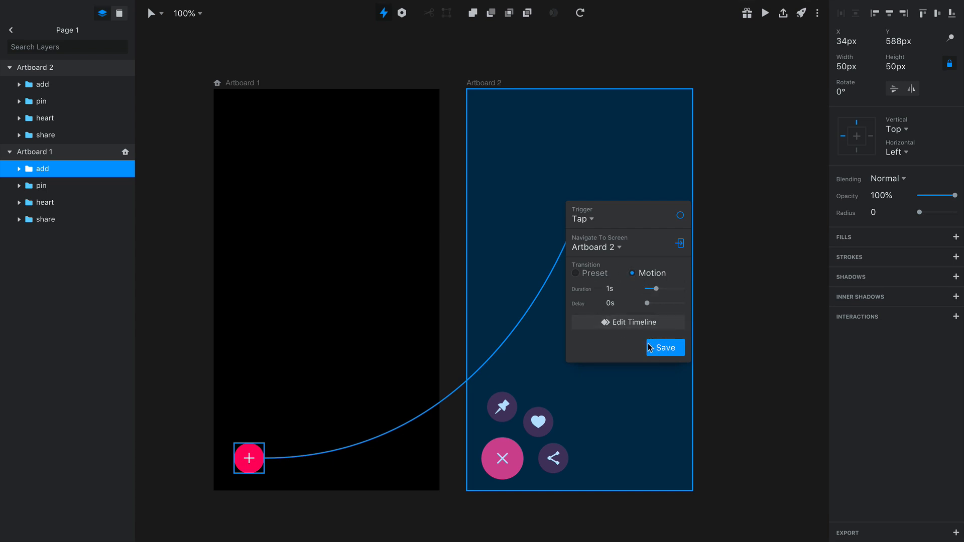
{"action": "left_click", "coordinate": [672, 356]}
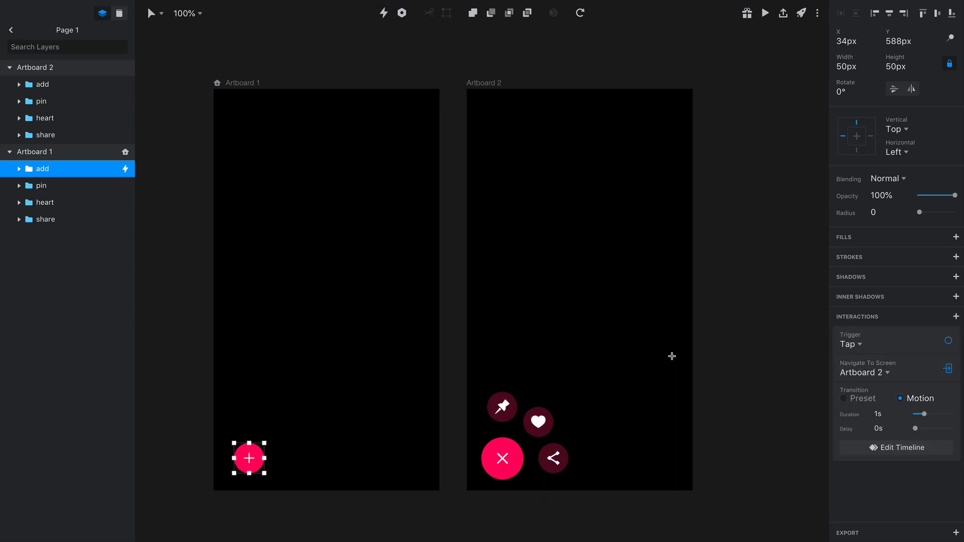
Preview the prototype, test the add button's transition, and move the preview window clear of the close button in Artboard 2
{"action": "left_click", "coordinate": [765, 12]}
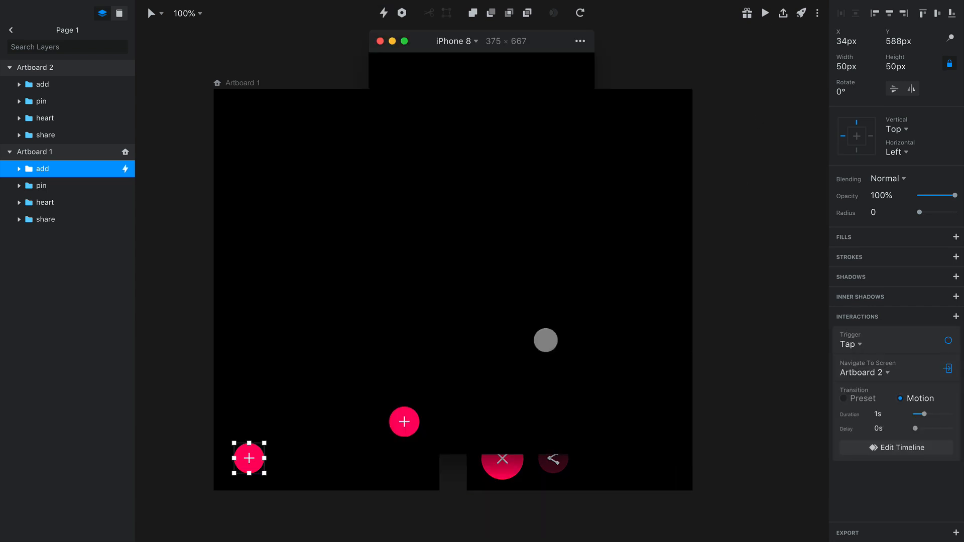
{"action": "left_click", "coordinate": [414, 429]}
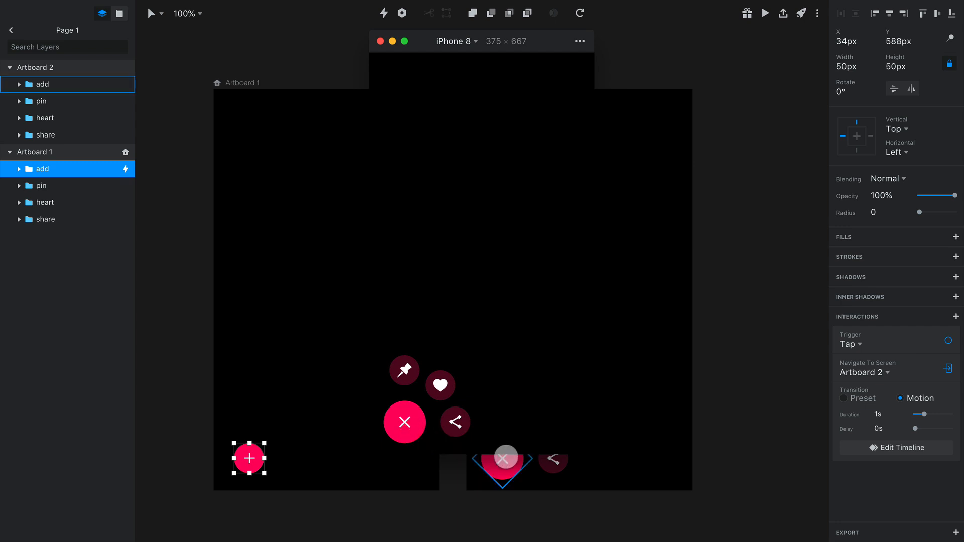
{"action": "left_click", "coordinate": [504, 472]}
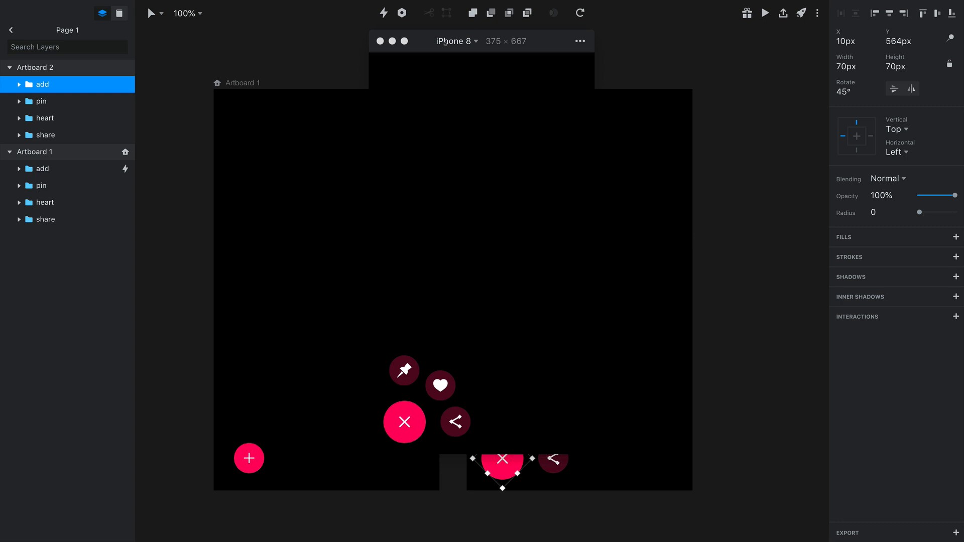
{"action": "left_click_drag", "start_coordinate": [445, 43], "coordinate": [695, 42]}
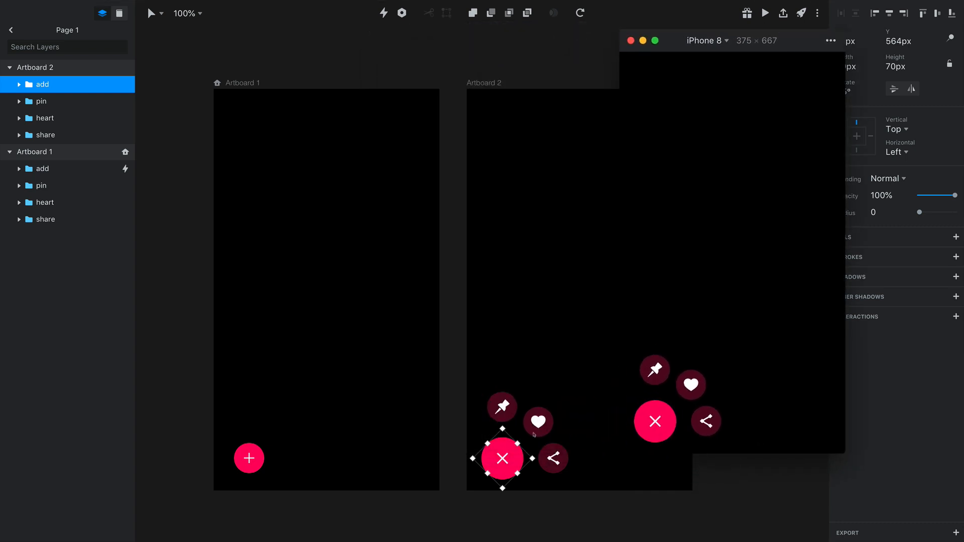
Link Artboard 2's close button back to Artboard 1 with a Tap trigger and a 1s Motion transition
{"action": "left_click", "coordinate": [510, 461]}
{"action": "key", "text": "c"}
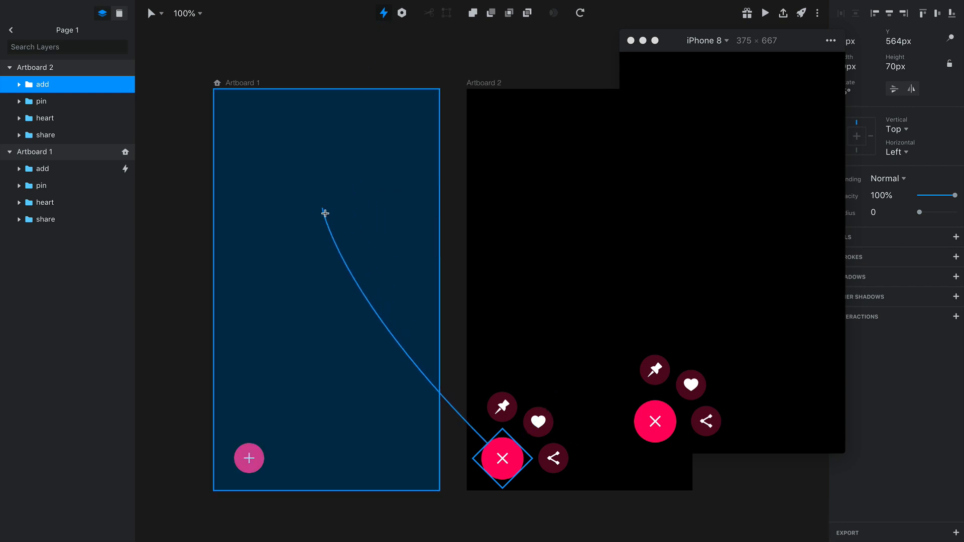
{"action": "left_click", "coordinate": [325, 213]}
{"action": "left_click", "coordinate": [391, 268]}
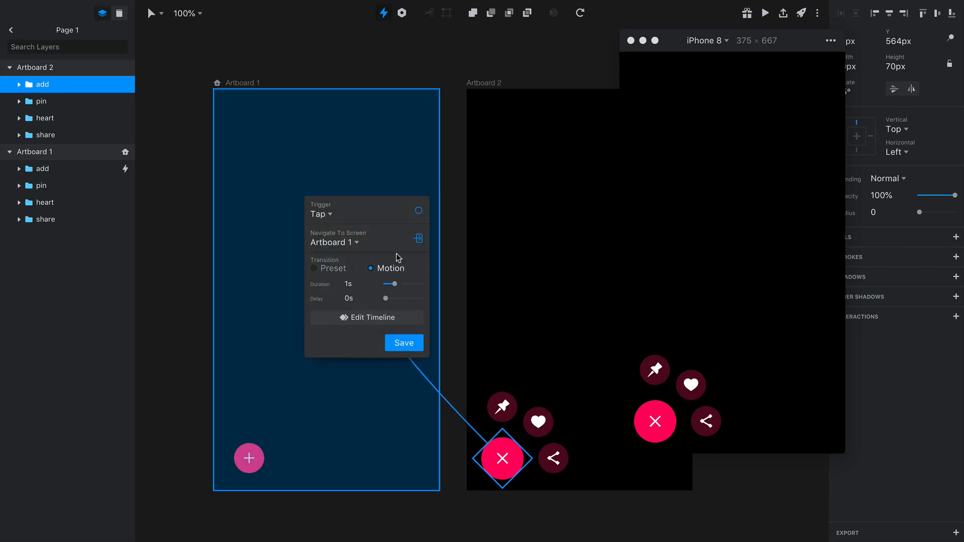
{"action": "left_click", "coordinate": [405, 344]}
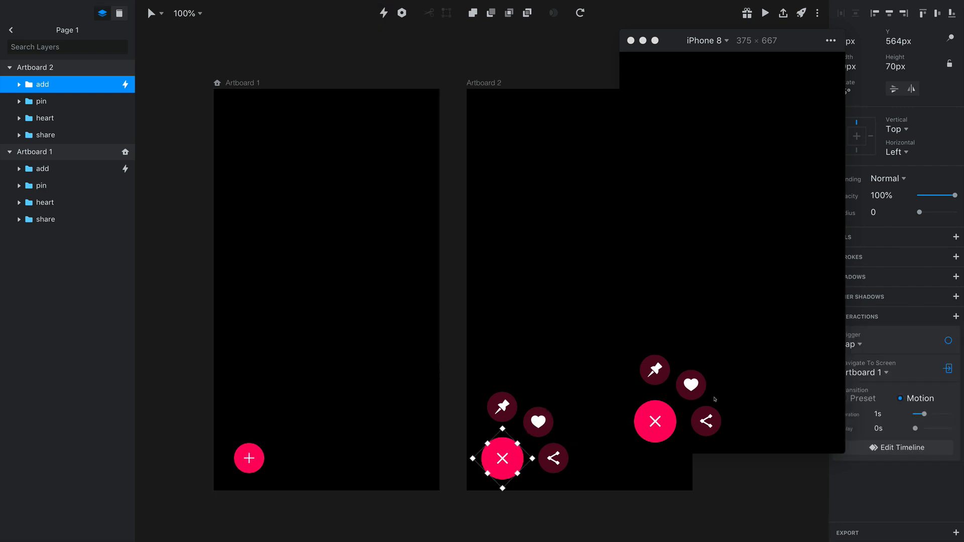
Test opening and closing the button menu in the prototype preview
{"action": "left_click", "coordinate": [655, 422]}
{"action": "left_click", "coordinate": [656, 424]}
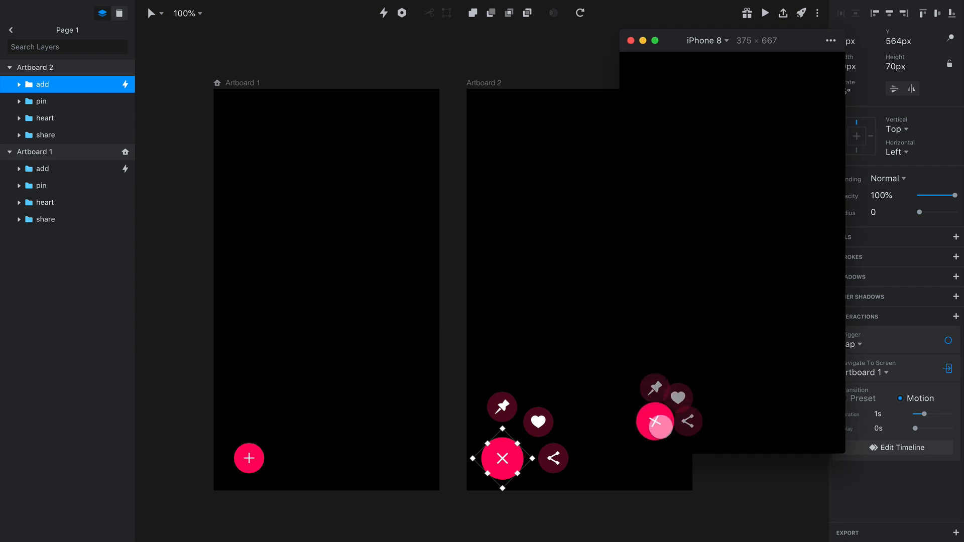
{"action": "left_click", "coordinate": [660, 427]}
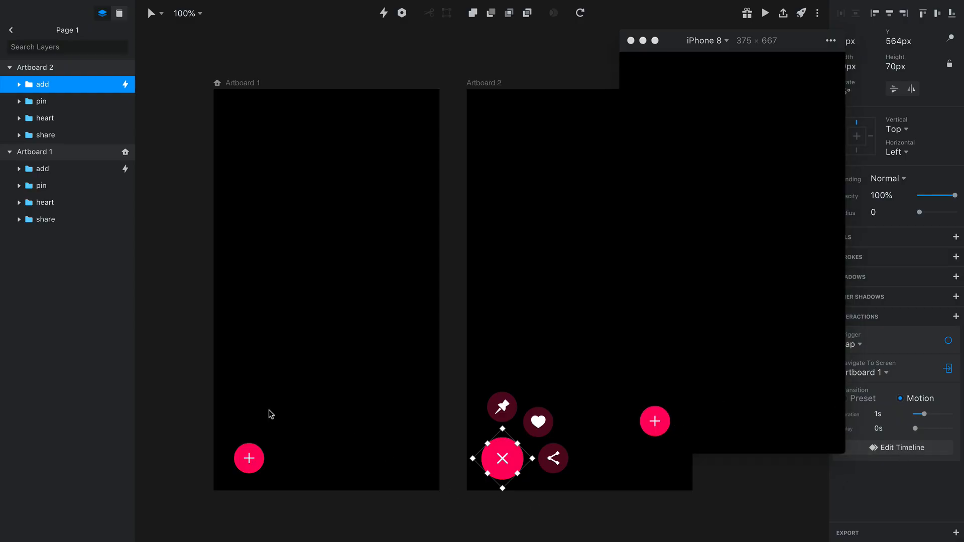
Open the timeline of the add button's transition from Artboard 1 to Artboard 2 and show its full duration
{"action": "left_click", "coordinate": [249, 458]}
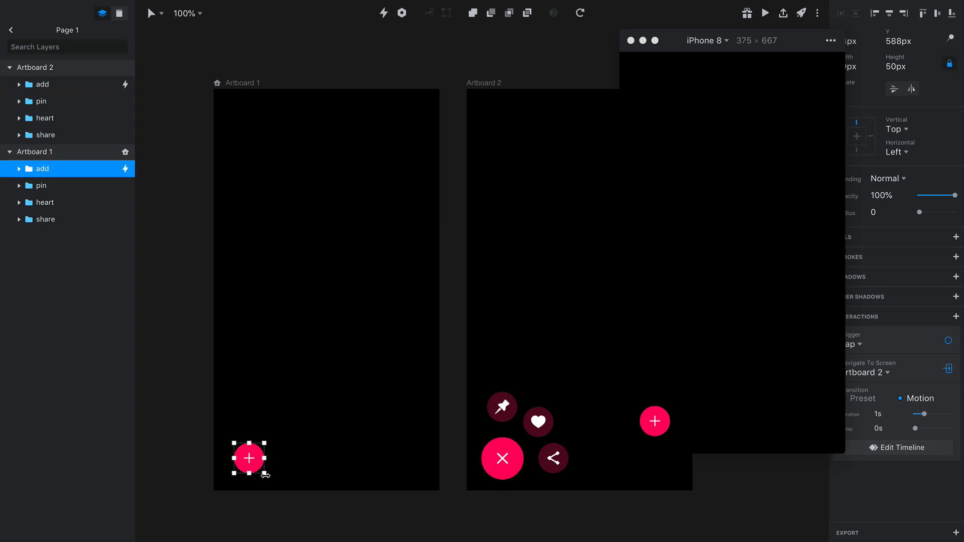
{"action": "left_click", "coordinate": [903, 449]}
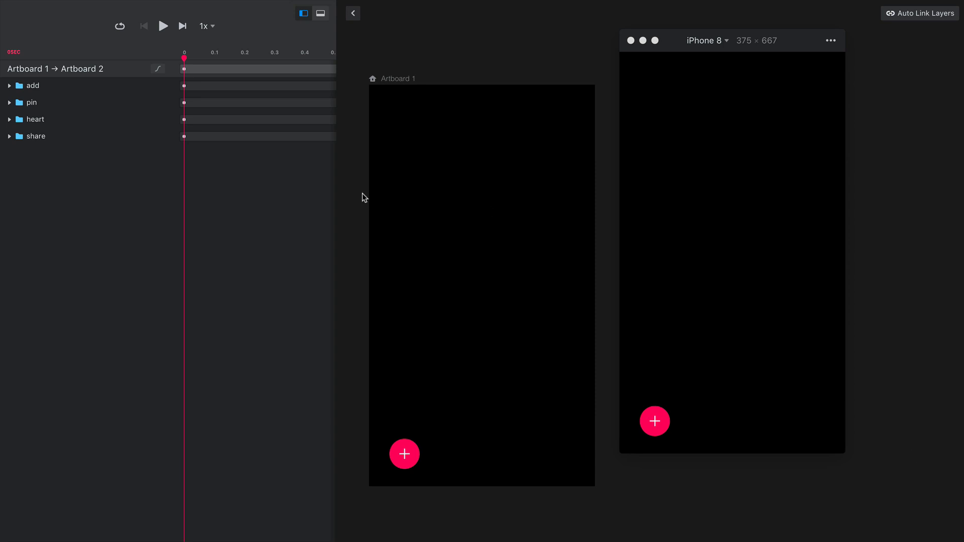
{"action": "scroll", "coordinate": [220, 116], "scroll_direction": "right", "scroll_amount": 3}
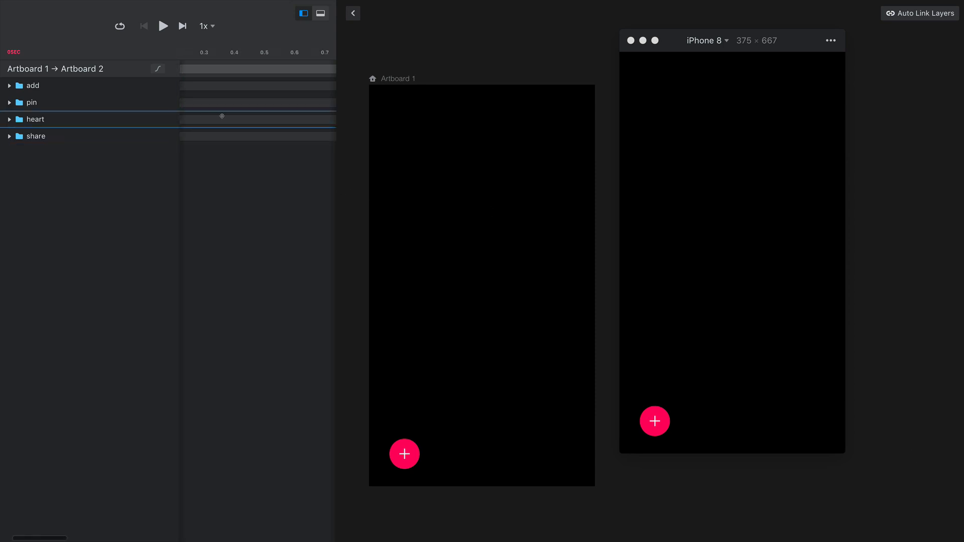
{"action": "scroll", "coordinate": [223, 116], "scroll_direction": "left", "scroll_amount": 3}
{"action": "scroll", "coordinate": [208, 83], "scroll_direction": "right", "scroll_amount": 5}
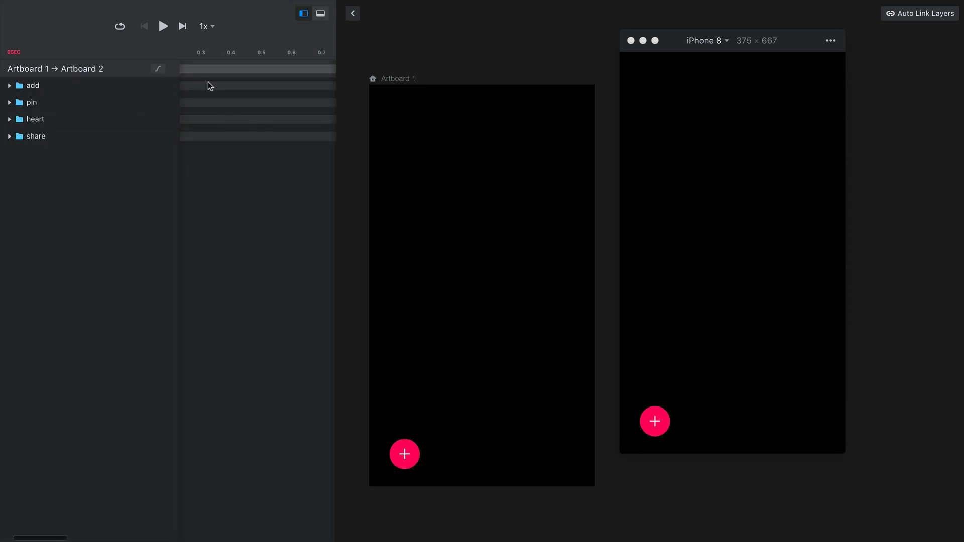
{"action": "scroll", "coordinate": [212, 82], "scroll_direction": "left", "scroll_amount": 5}
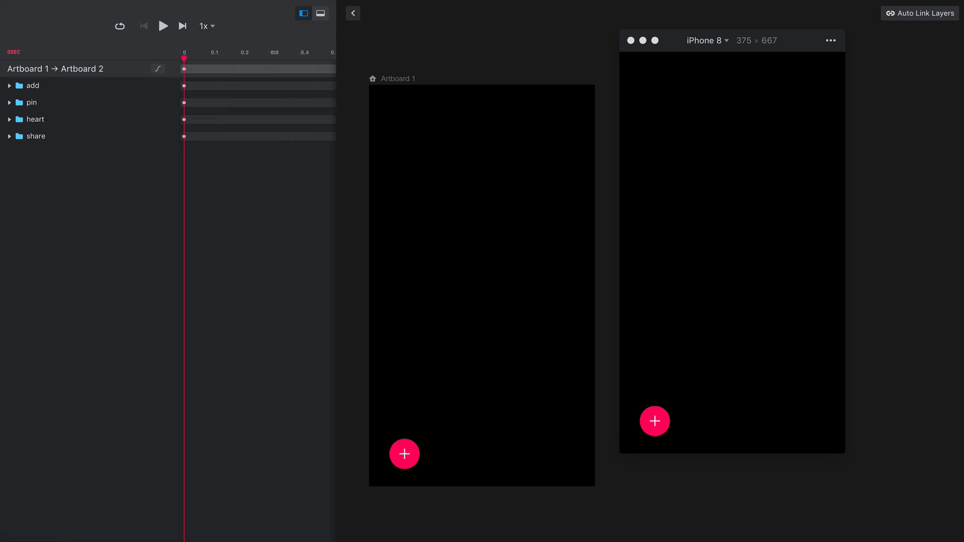
{"action": "scroll", "coordinate": [274, 52], "scroll_direction": "down", "scroll_amount": 5}
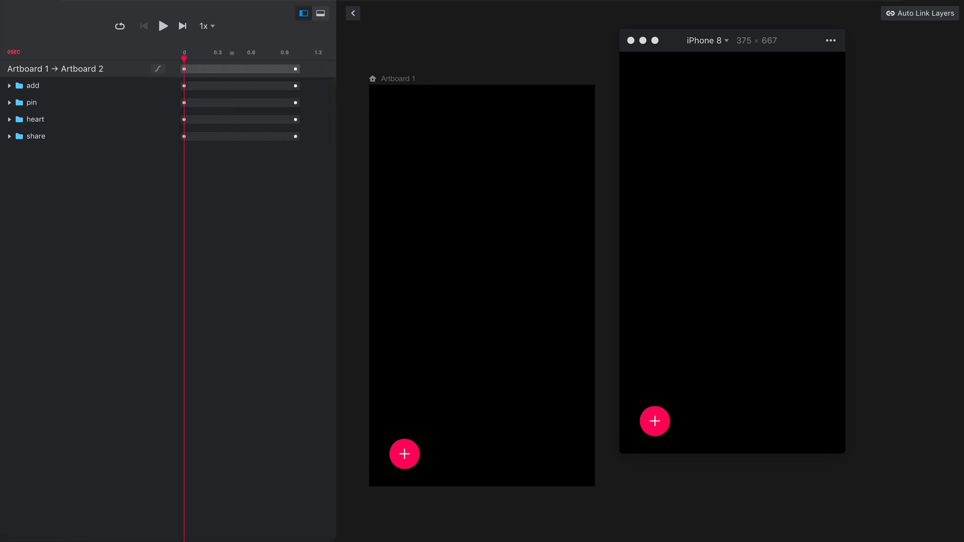
Play the Artboard 1 to Artboard 2 transition at 0.5x speed with looping enabled
{"action": "left_click_drag", "start_coordinate": [227, 53], "coordinate": [225, 54]}
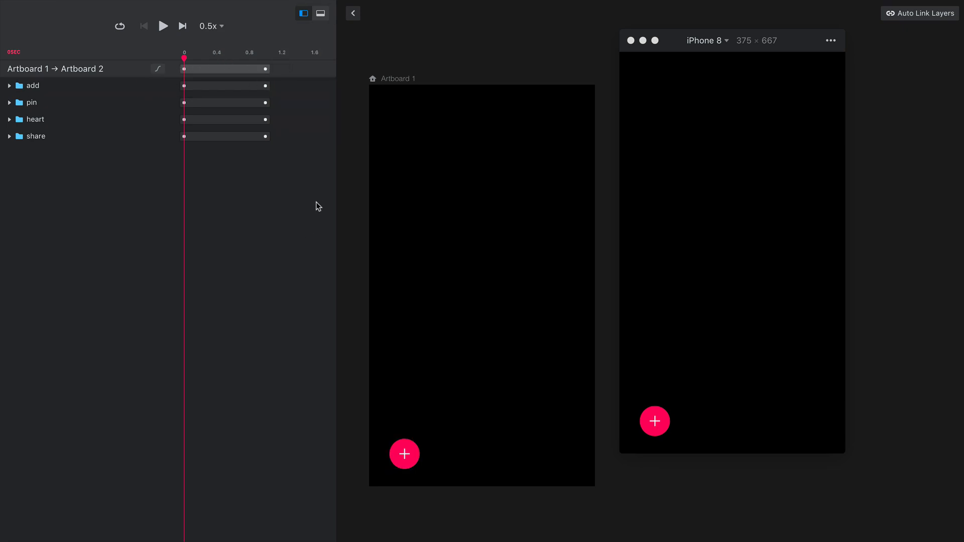
{"action": "left_click", "coordinate": [163, 27]}
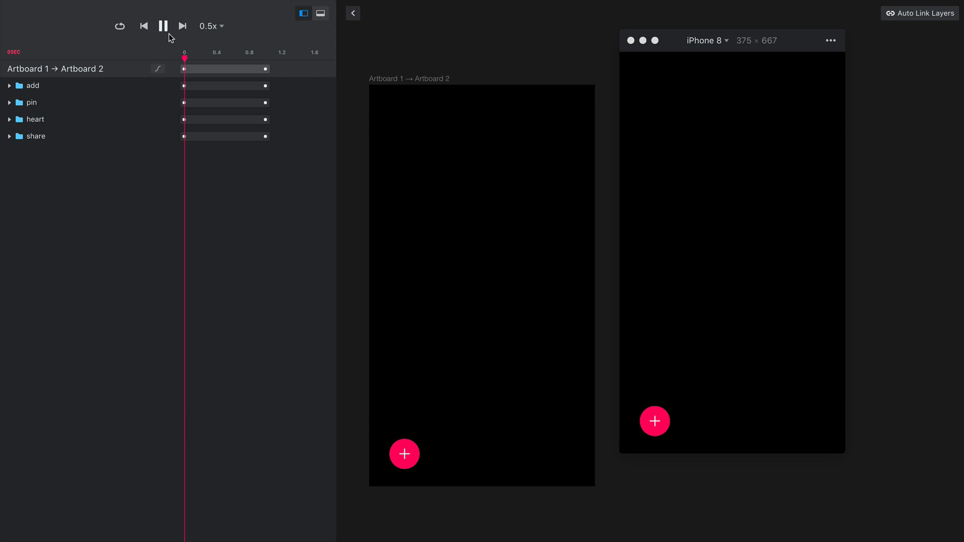
{"action": "left_click", "coordinate": [121, 28]}
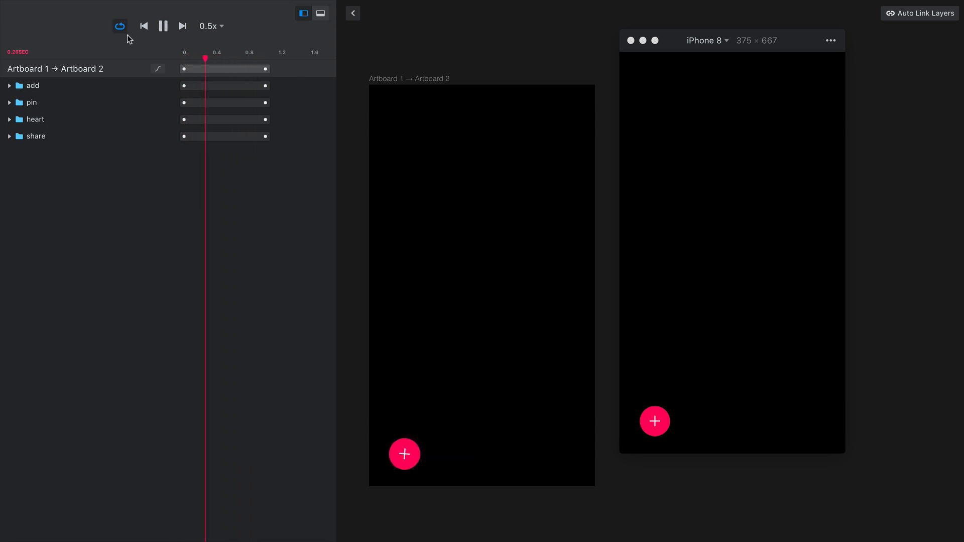
Stagger the opening transition's layers by starting pin at about 0.1 s, heart at about 0.2 s and share at 0.3 s, and play it
{"action": "left_click", "coordinate": [205, 103]}
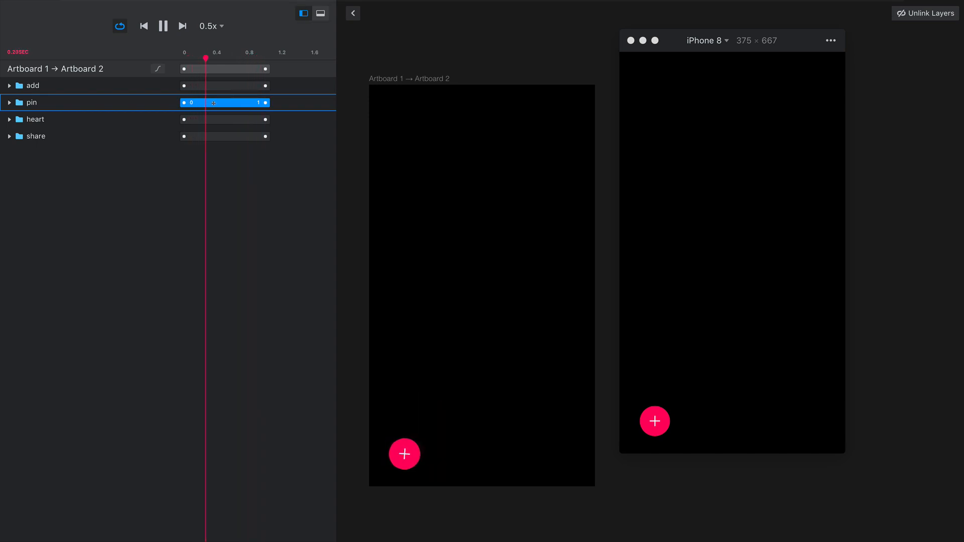
{"action": "left_click", "coordinate": [165, 27]}
{"action": "left_click_drag", "start_coordinate": [207, 106], "coordinate": [216, 103]}
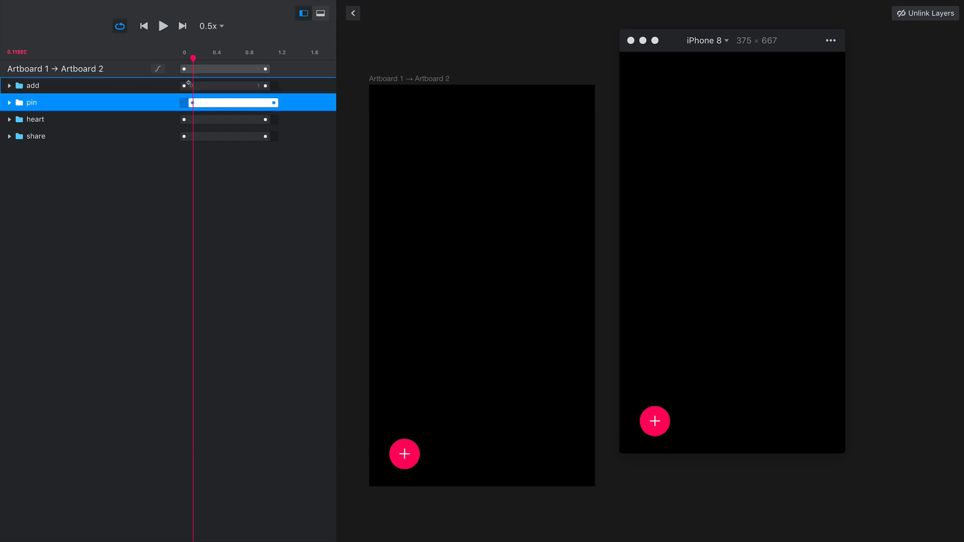
{"action": "left_click_drag", "start_coordinate": [205, 120], "coordinate": [230, 139]}
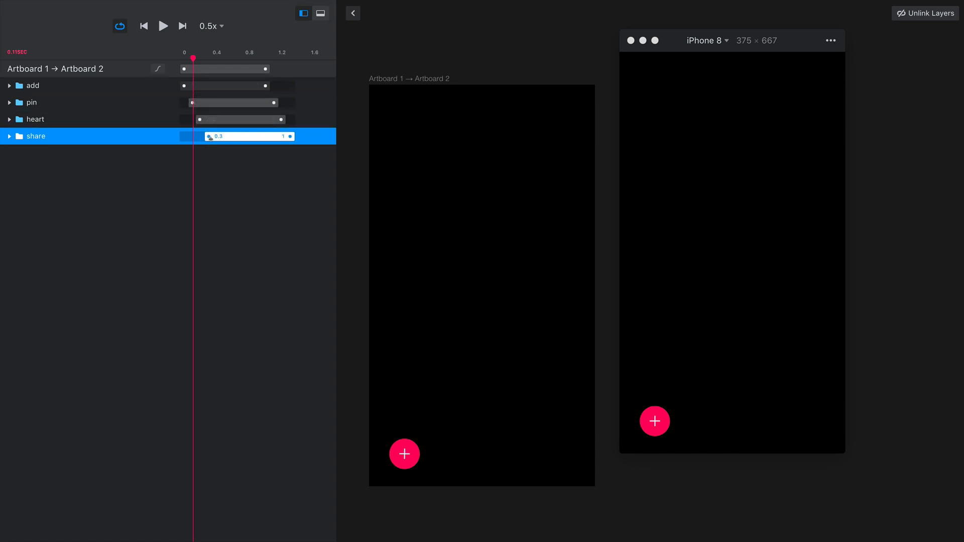
{"action": "left_click", "coordinate": [169, 32]}
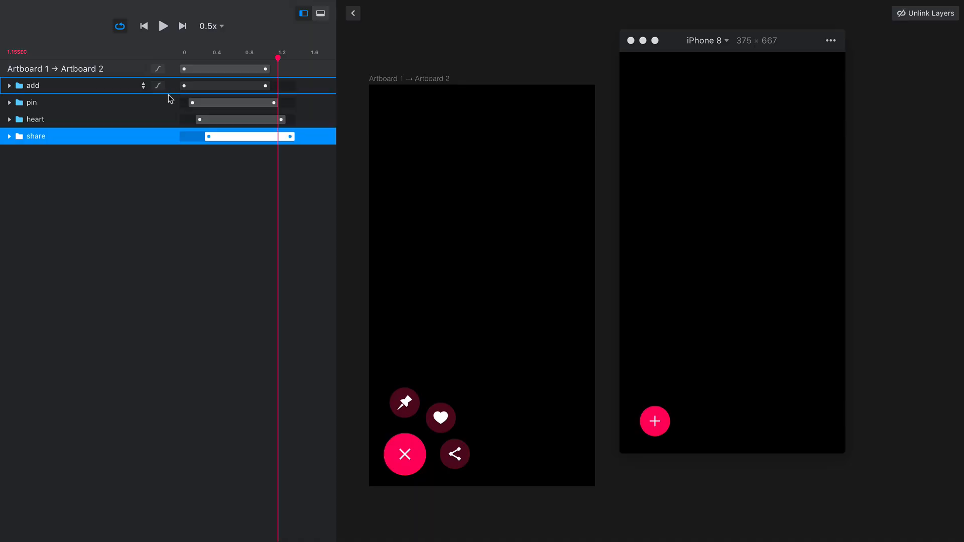
Set the easing of the add and pin layers to Pop in the Artboard 1 to Artboard 2 transition
{"action": "left_click", "coordinate": [158, 69]}
{"action": "left_click", "coordinate": [179, 88]}
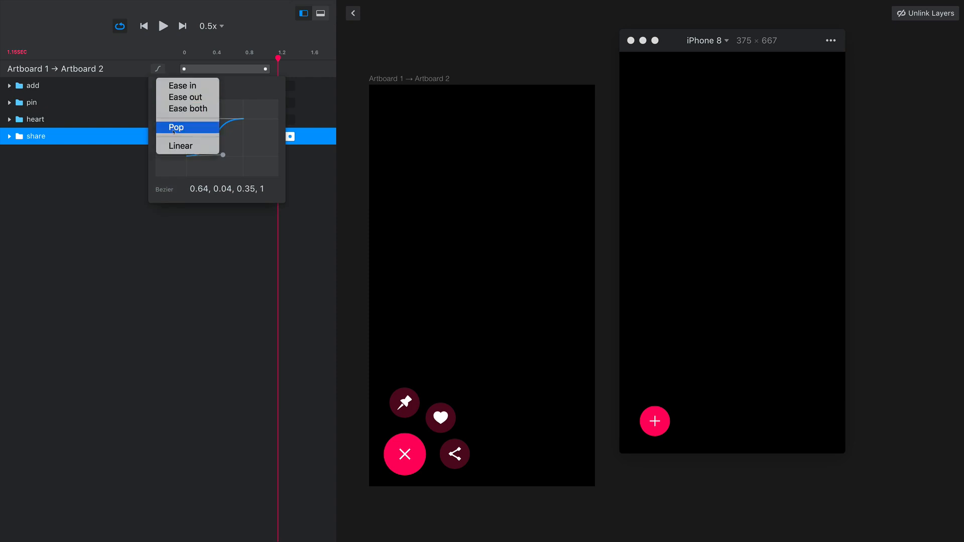
{"action": "left_click", "coordinate": [169, 126]}
{"action": "left_click", "coordinate": [147, 104]}
{"action": "left_click", "coordinate": [164, 90]}
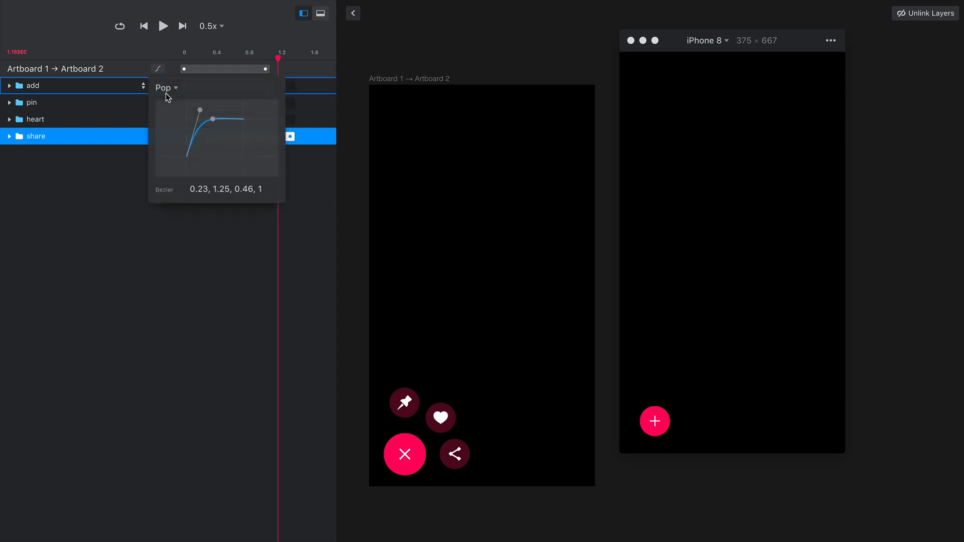
{"action": "left_click", "coordinate": [143, 101]}
{"action": "left_click", "coordinate": [157, 85]}
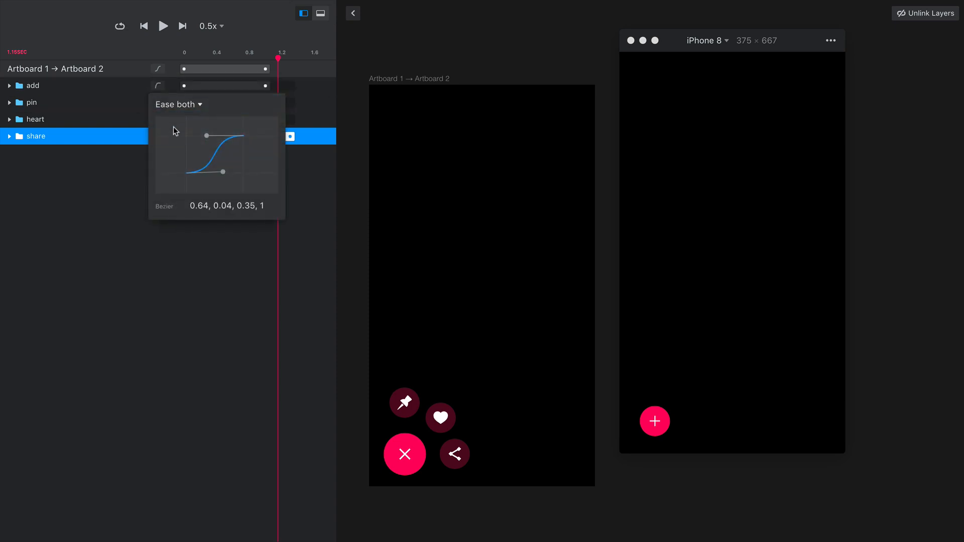
{"action": "left_click", "coordinate": [174, 104]}
{"action": "left_click", "coordinate": [176, 144]}
{"action": "left_click", "coordinate": [140, 179]}
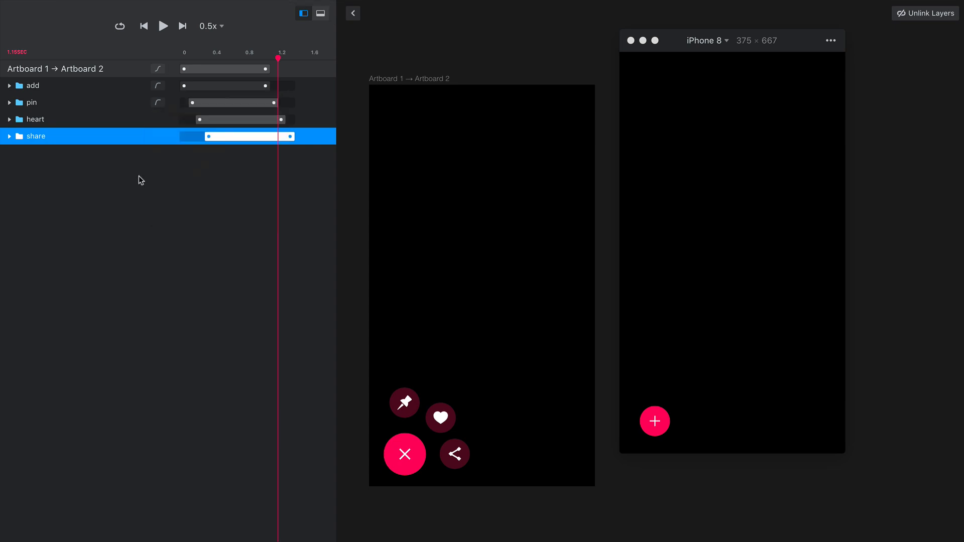
Set the easing of the heart and share layers to Pop in the Artboard 1 to Artboard 2 transition
{"action": "left_click", "coordinate": [159, 119]}
{"action": "left_click", "coordinate": [176, 137]}
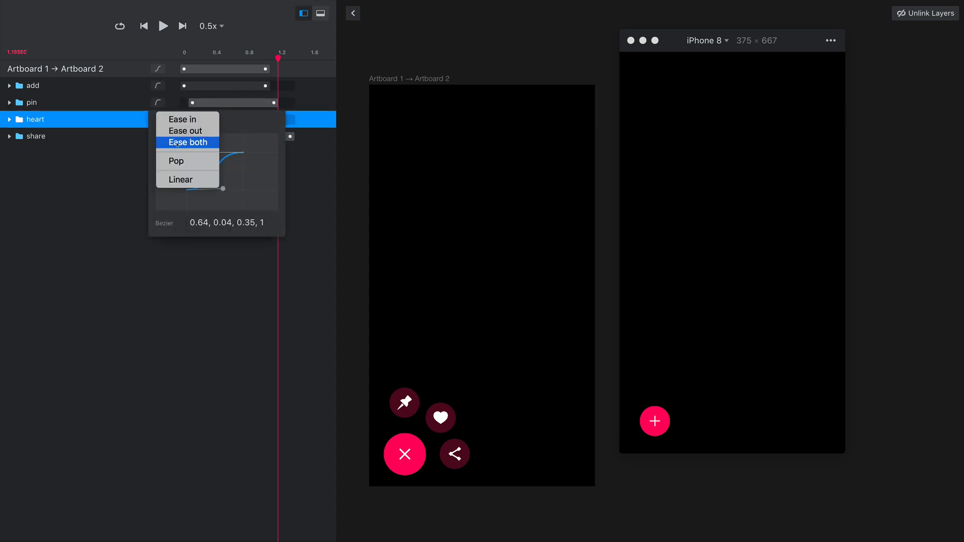
{"action": "left_click", "coordinate": [176, 161]}
{"action": "left_click", "coordinate": [140, 176]}
{"action": "left_click", "coordinate": [159, 138]}
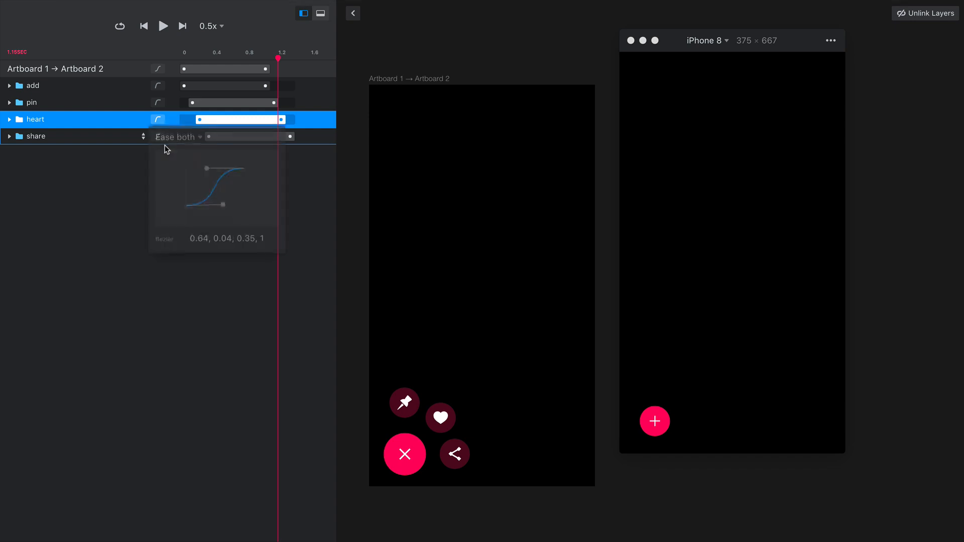
{"action": "left_click", "coordinate": [169, 142]}
{"action": "left_click", "coordinate": [175, 177]}
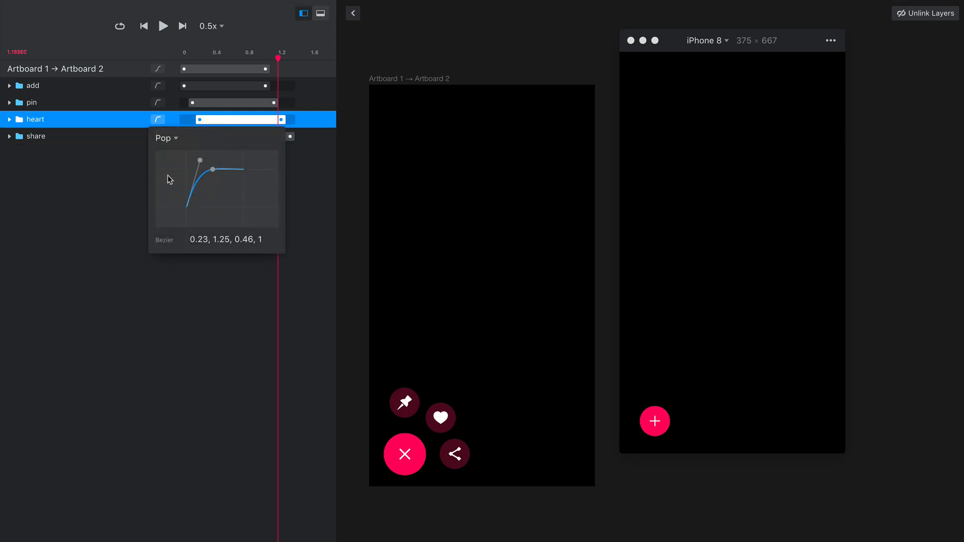
{"action": "left_click", "coordinate": [132, 196]}
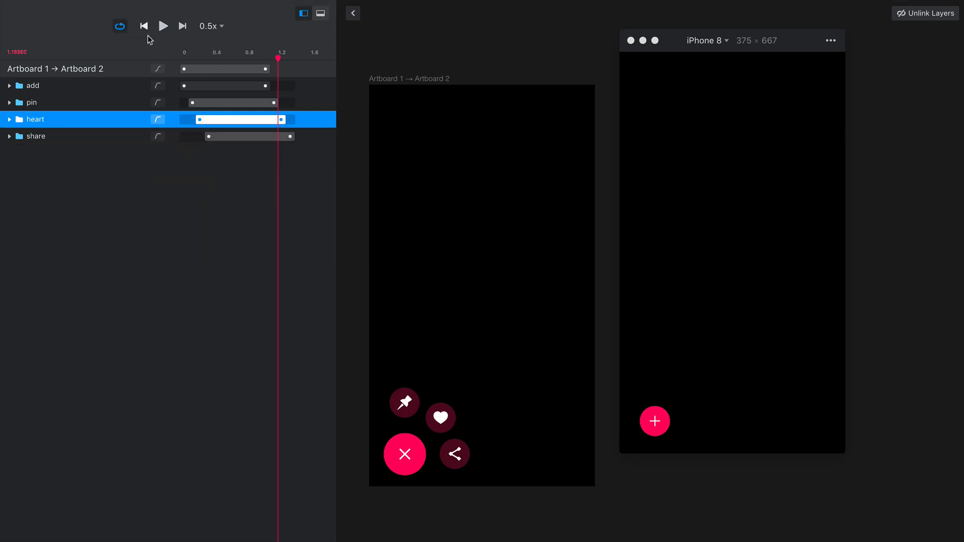
Play the opening transition with its new easing, change the playback speed to 1x, and pause it
{"action": "left_click", "coordinate": [168, 34]}
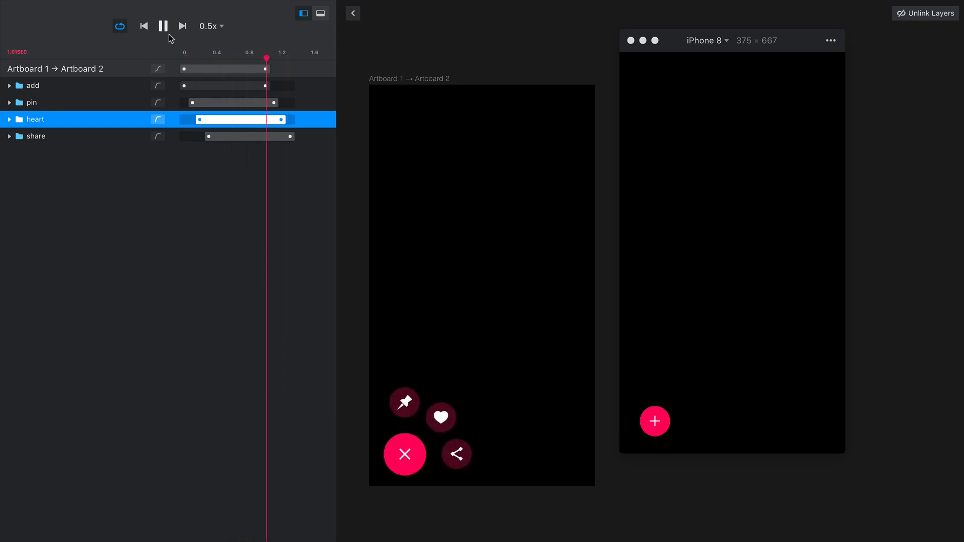
{"action": "left_click", "coordinate": [209, 28]}
{"action": "left_click", "coordinate": [205, 68]}
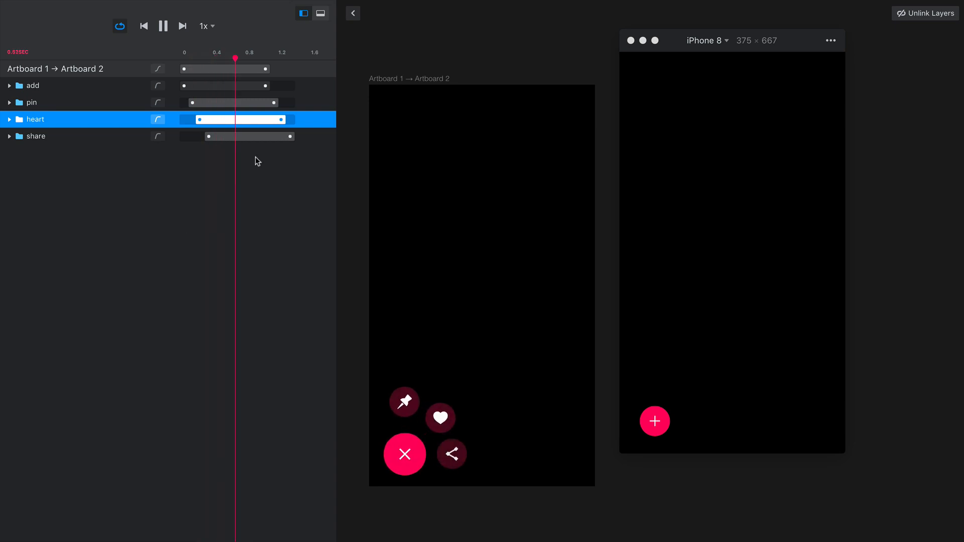
{"action": "left_click", "coordinate": [163, 25]}
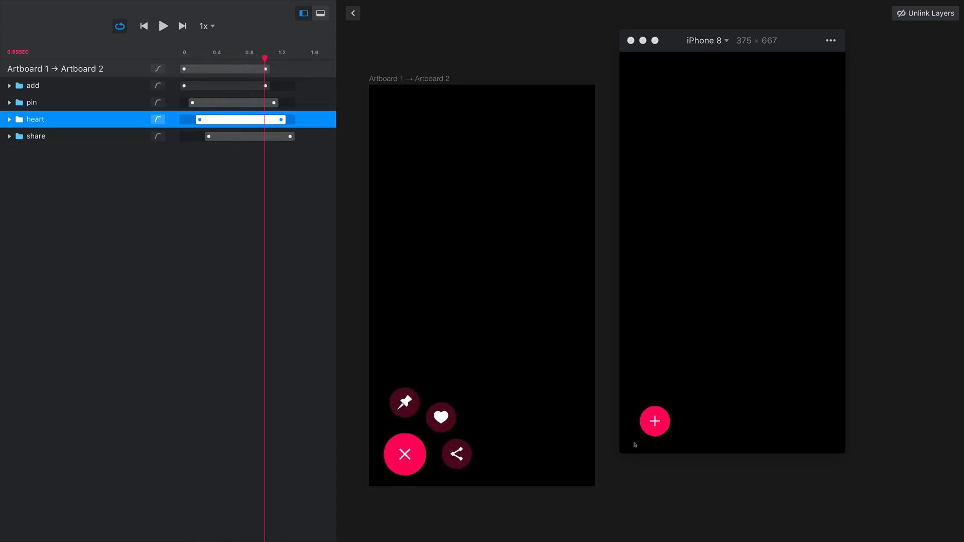
Test opening and closing the menu in the iPhone 8 prototype preview, and close the preview
{"action": "left_click", "coordinate": [665, 425]}
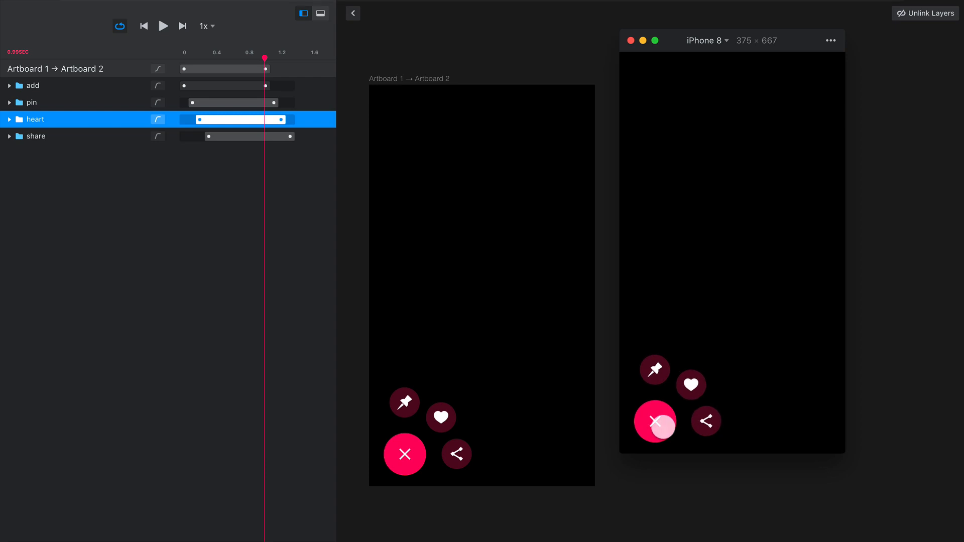
{"action": "left_click", "coordinate": [664, 427]}
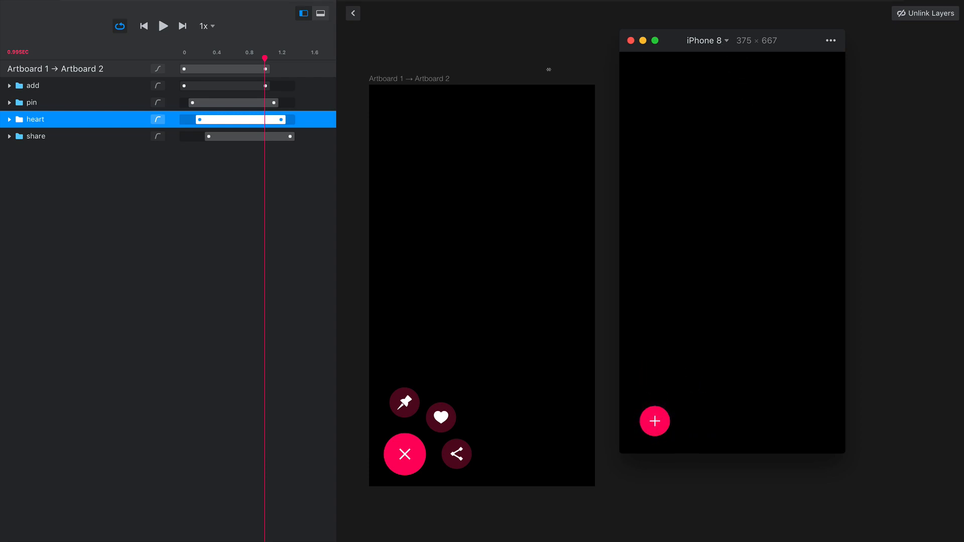
{"action": "left_click", "coordinate": [630, 40]}
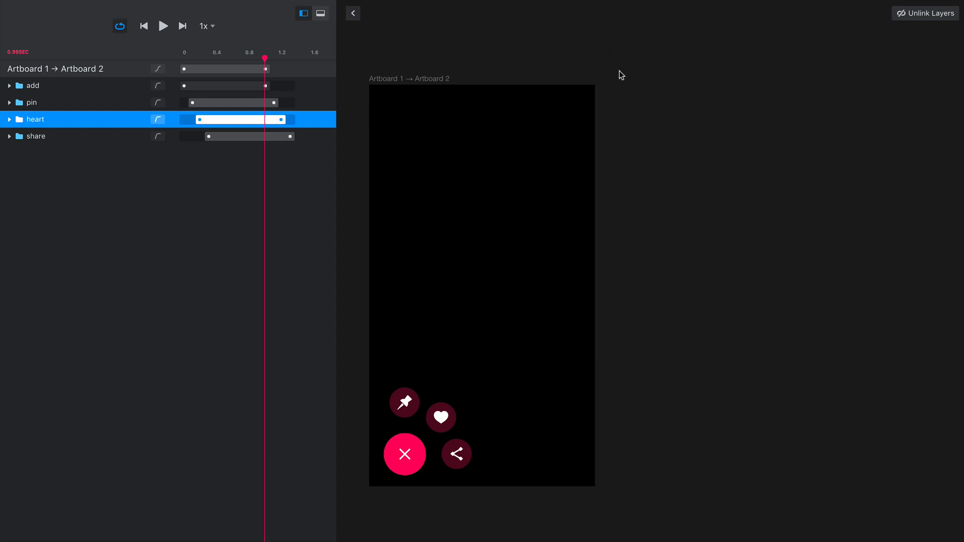
Return to the canvas and open the timeline of Artboard 2's close button transition to Artboard 1
{"action": "left_click", "coordinate": [359, 20]}
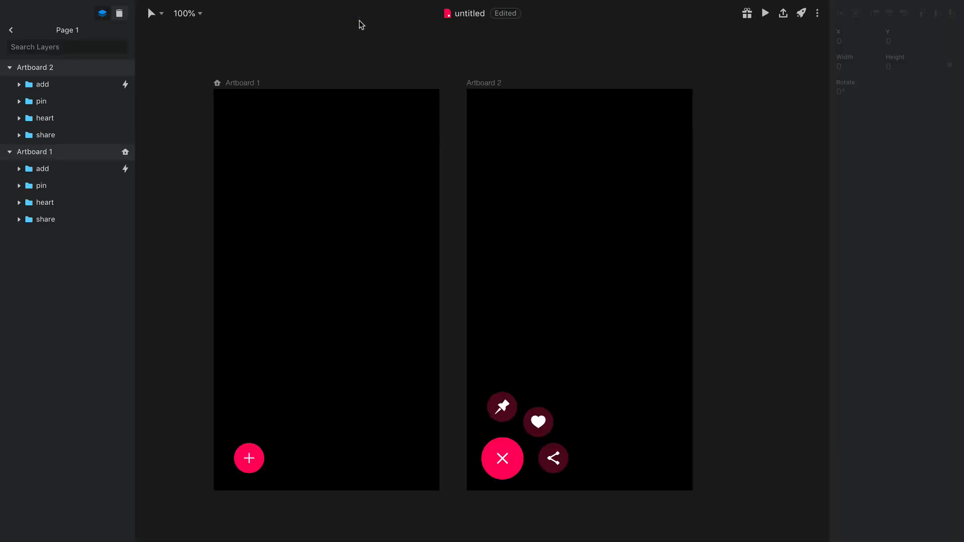
{"action": "left_click", "coordinate": [494, 95]}
{"action": "left_click", "coordinate": [520, 481]}
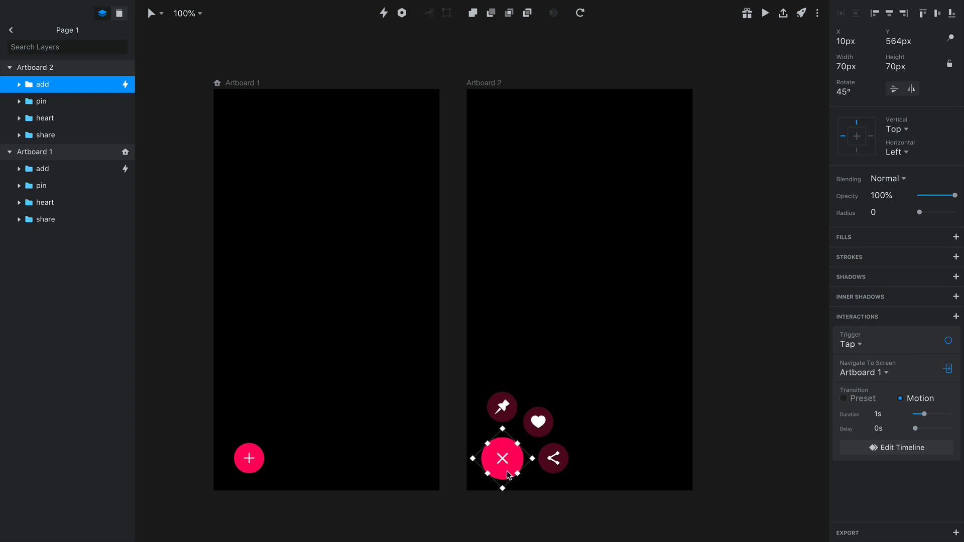
{"action": "left_click", "coordinate": [891, 454]}
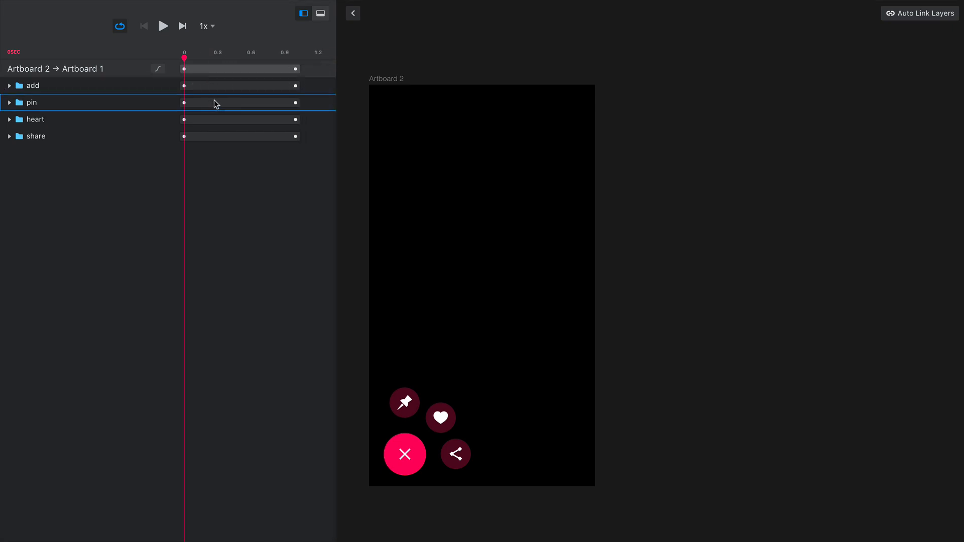
Stagger the closing transition by starting pin at 0.1 s, heart at 0.2 s and share at 0.3 s
{"action": "left_click_drag", "start_coordinate": [205, 102], "coordinate": [213, 102]}
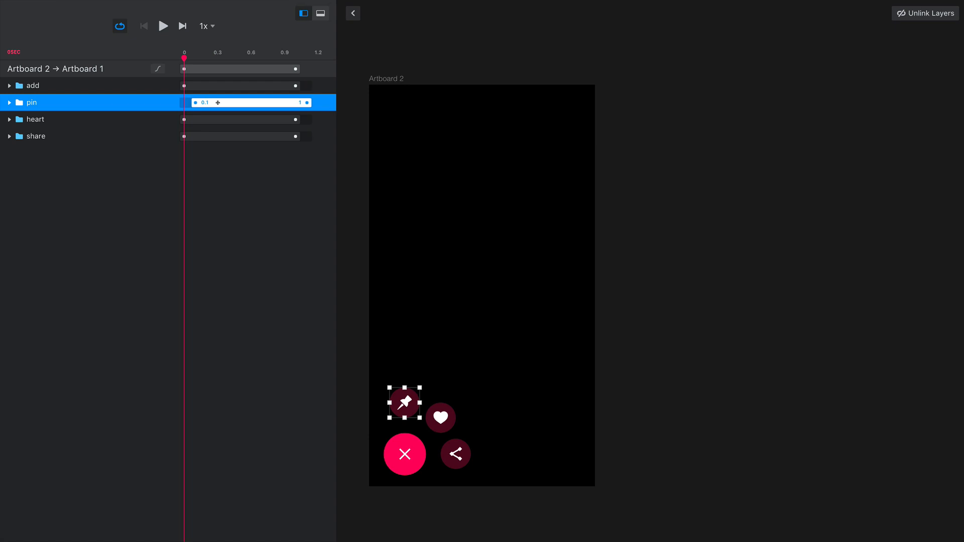
{"action": "left_click_drag", "start_coordinate": [213, 119], "coordinate": [220, 119]}
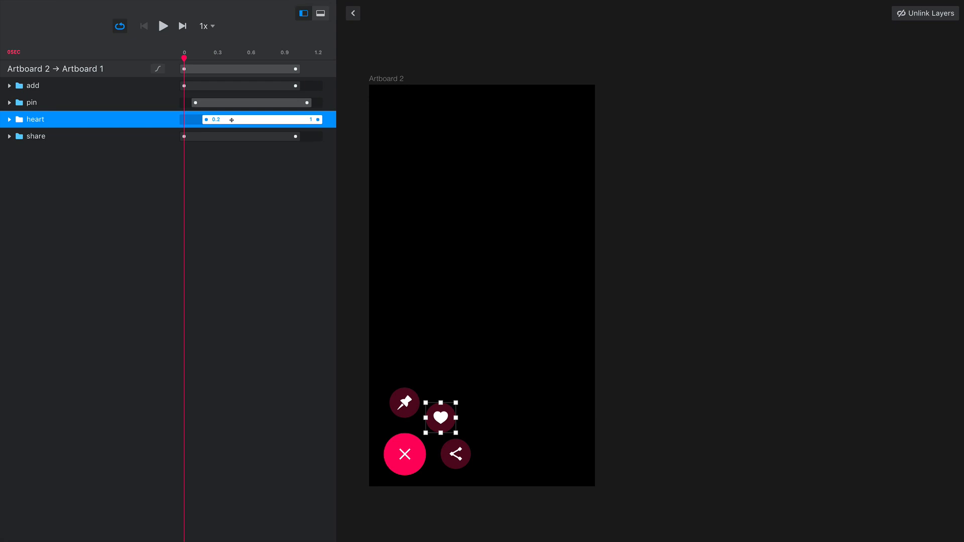
{"action": "left_click_drag", "start_coordinate": [230, 136], "coordinate": [255, 136]}
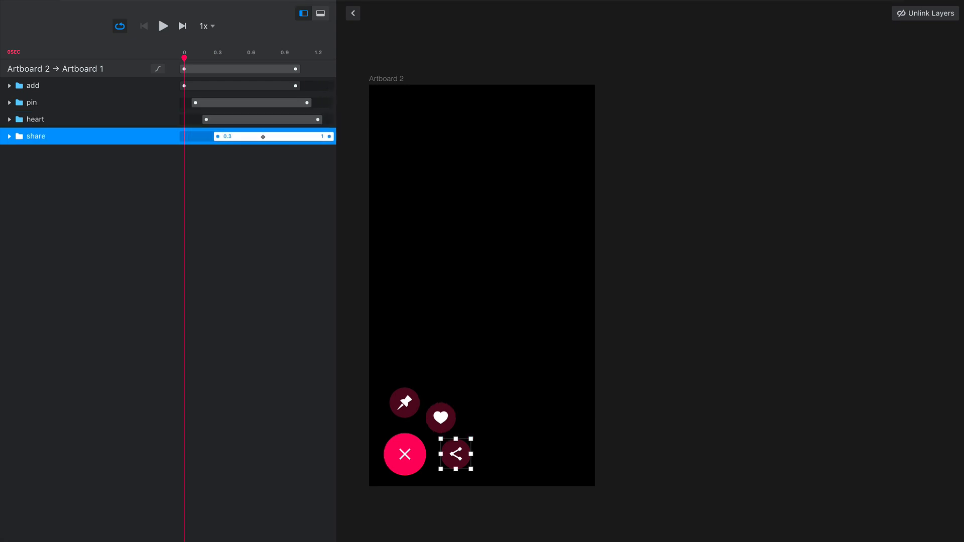
Set the easing of the add and pin layers to Pop in the Artboard 2 to Artboard 1 transition
{"action": "left_click", "coordinate": [159, 69]}
{"action": "left_click", "coordinate": [184, 91]}
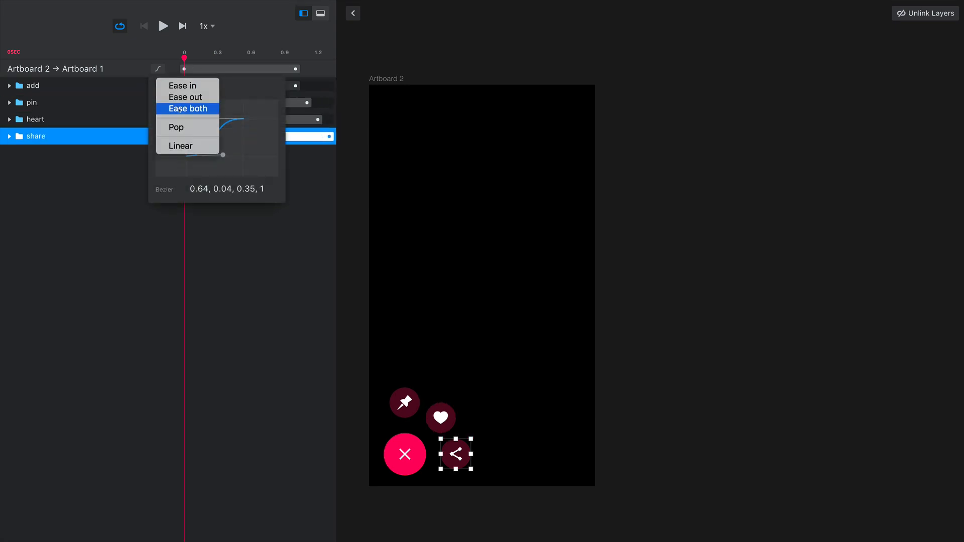
{"action": "left_click", "coordinate": [162, 129]}
{"action": "left_click", "coordinate": [137, 119]}
{"action": "left_click", "coordinate": [161, 105]}
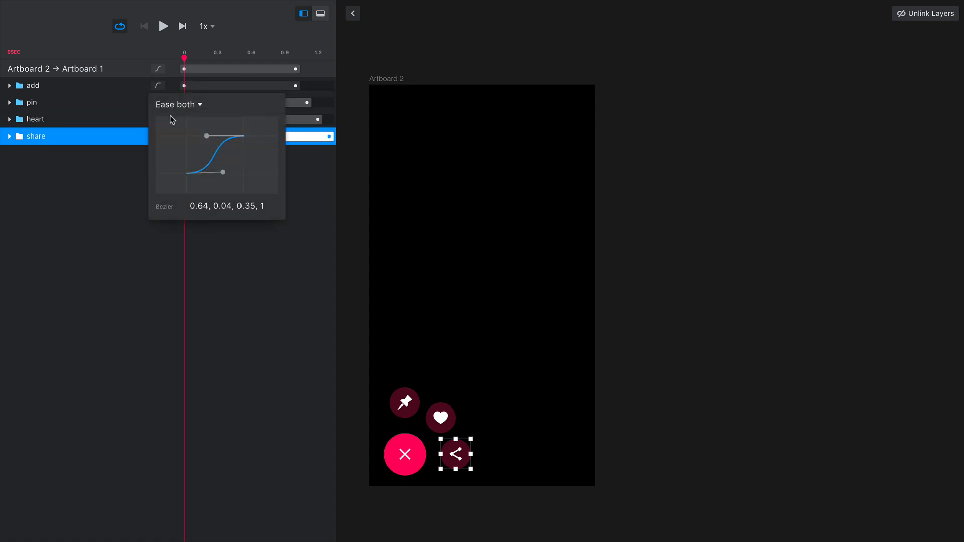
{"action": "left_click", "coordinate": [174, 106]}
{"action": "left_click", "coordinate": [177, 143]}
{"action": "left_click", "coordinate": [126, 168]}
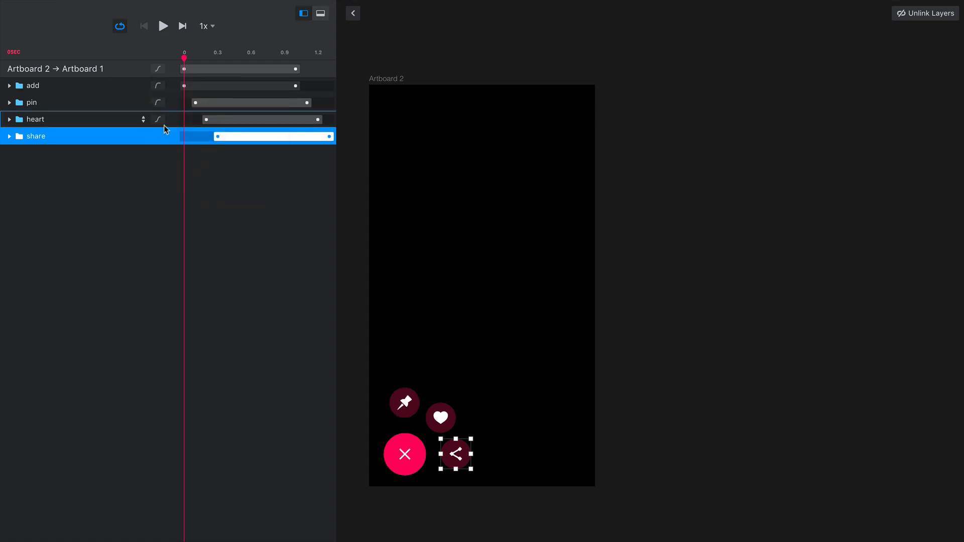
Set the easing of the heart and share layers to Pop in the Artboard 2 to Artboard 1 transition
{"action": "left_click", "coordinate": [160, 122]}
{"action": "left_click", "coordinate": [177, 123]}
{"action": "left_click", "coordinate": [177, 161]}
{"action": "left_click", "coordinate": [143, 170]}
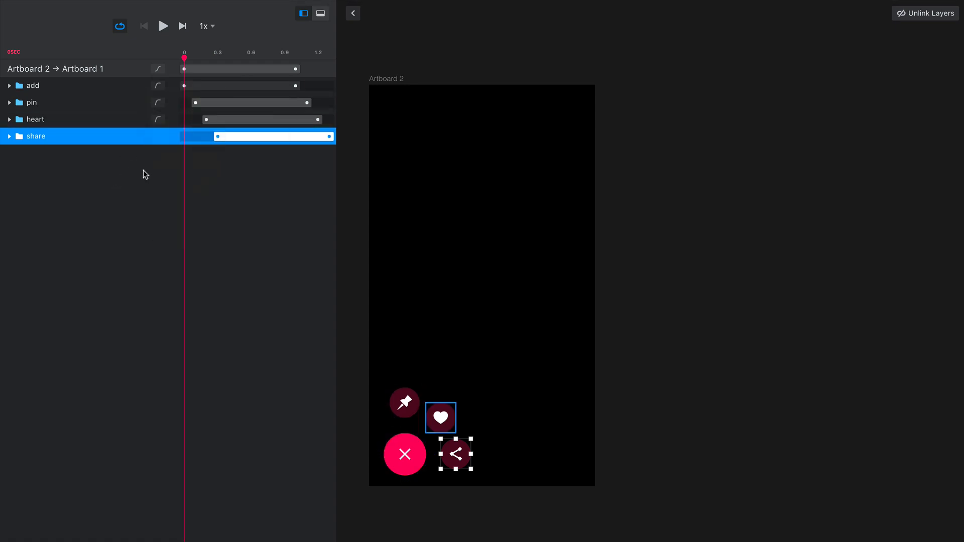
{"action": "left_click", "coordinate": [157, 136]}
{"action": "left_click", "coordinate": [176, 146]}
{"action": "left_click", "coordinate": [176, 177]}
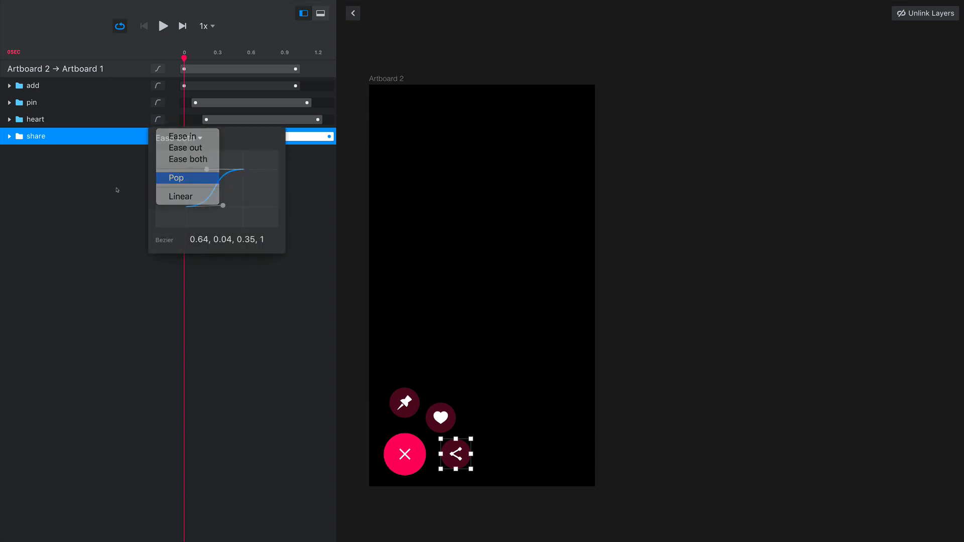
{"action": "left_click", "coordinate": [124, 201]}
{"action": "left_click", "coordinate": [127, 200]}
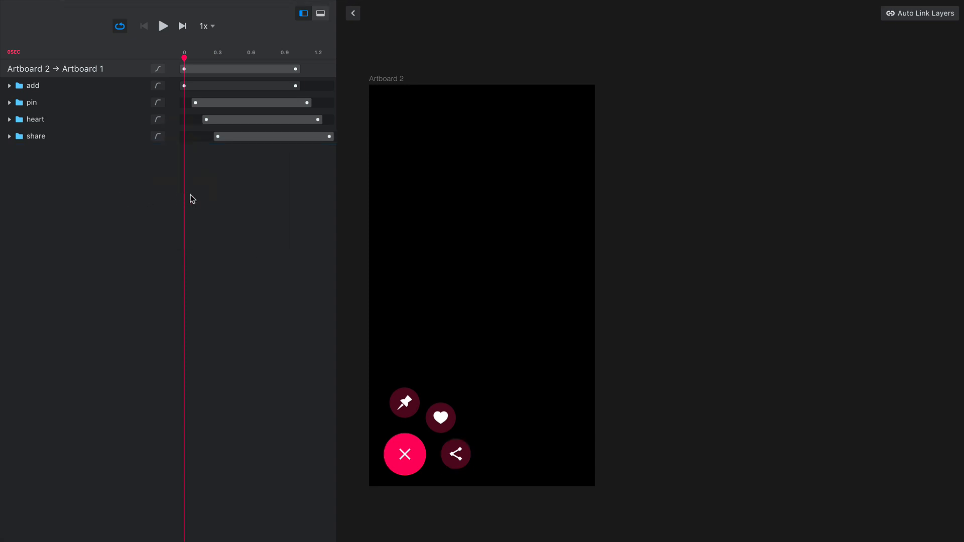
Play the closing transition, tighten its stagger by starting heart at about 0.15 s and share at 0.2 s, and replay it
{"action": "left_click", "coordinate": [170, 32]}
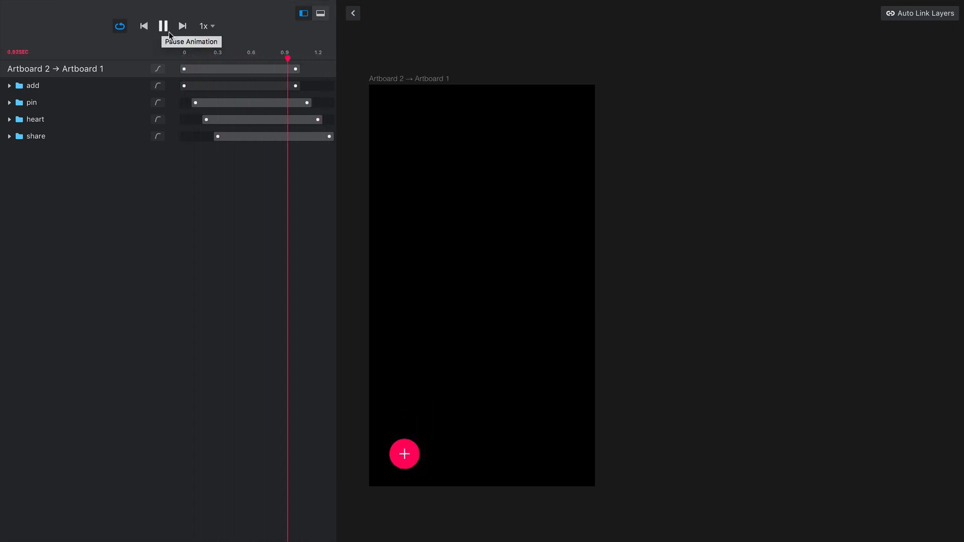
{"action": "left_click", "coordinate": [169, 32]}
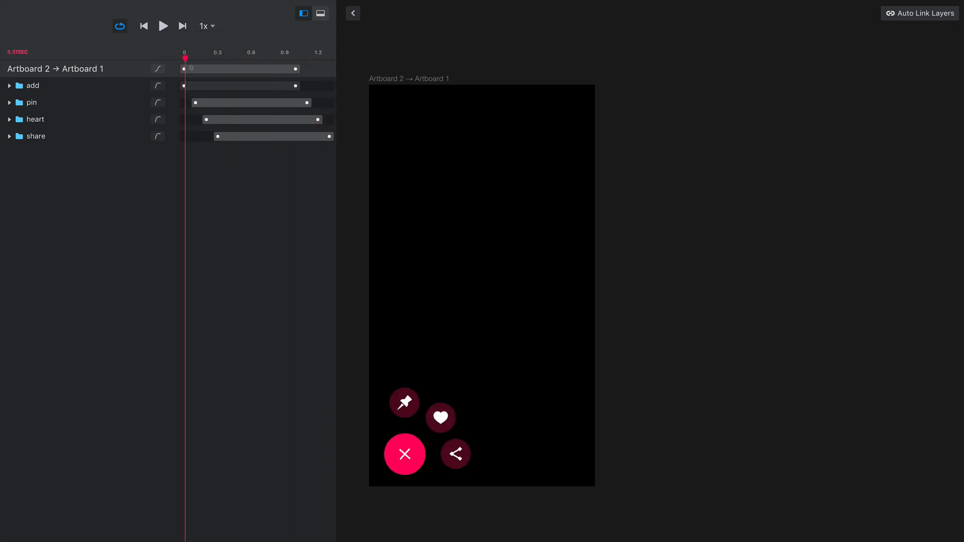
{"action": "left_click_drag", "start_coordinate": [233, 119], "coordinate": [231, 119]}
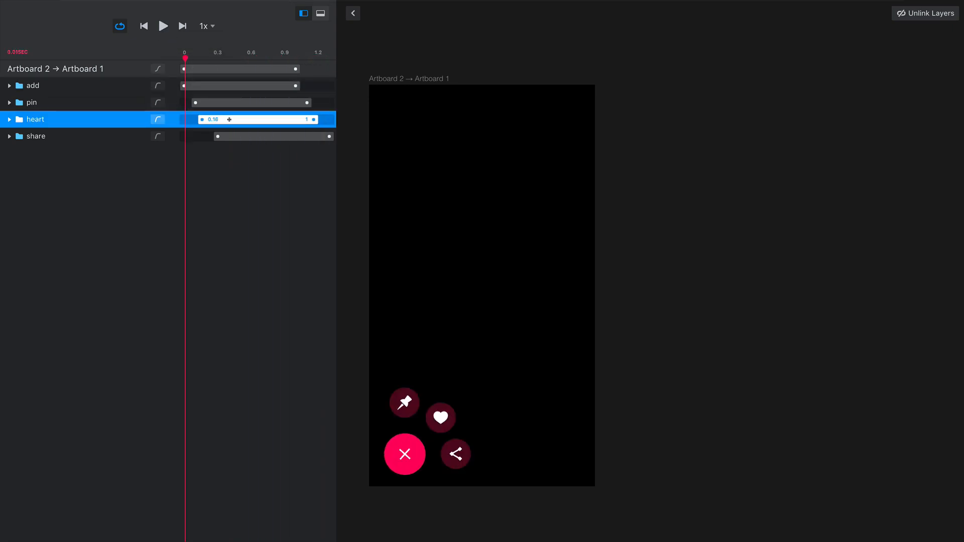
{"action": "left_click_drag", "start_coordinate": [234, 136], "coordinate": [231, 136]}
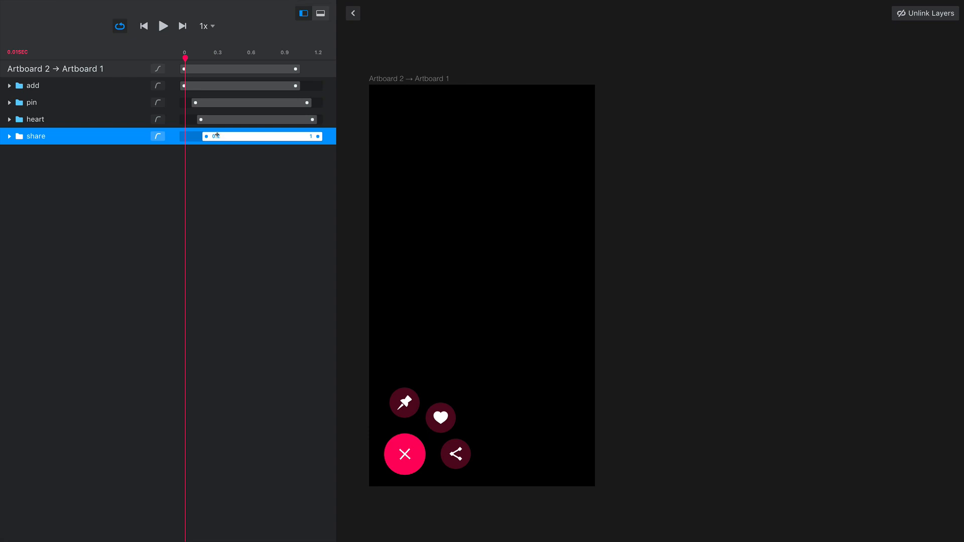
{"action": "left_click", "coordinate": [170, 34]}
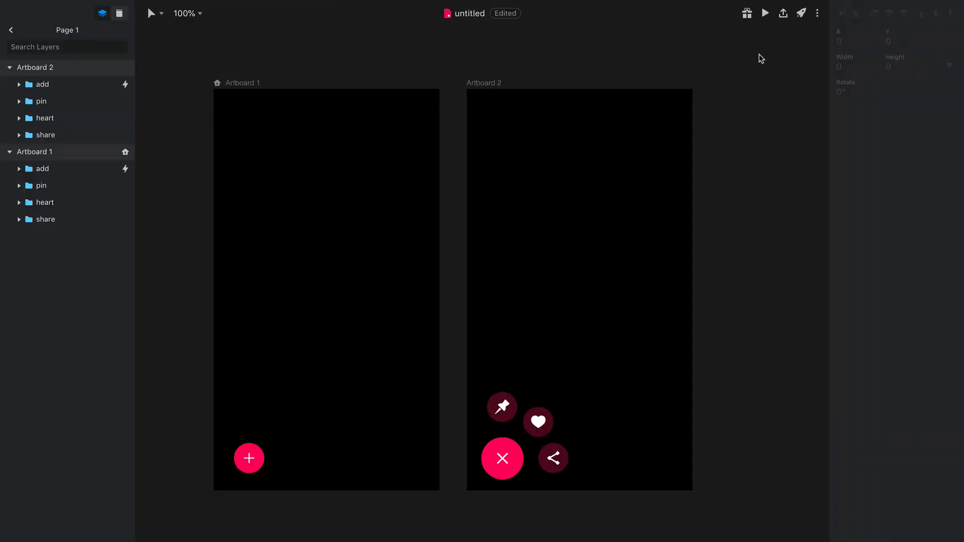
Start the prototype preview from the canvas
{"action": "left_click", "coordinate": [770, 17]}
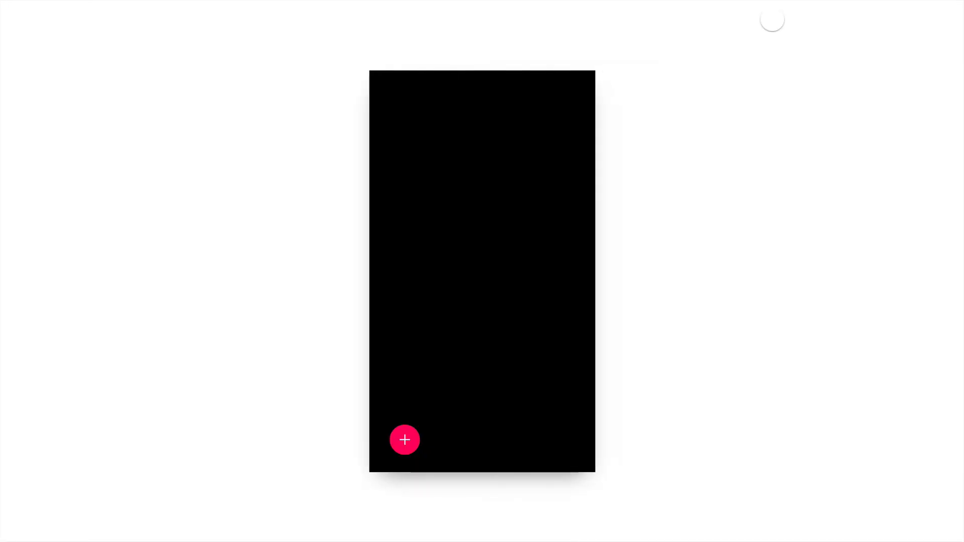